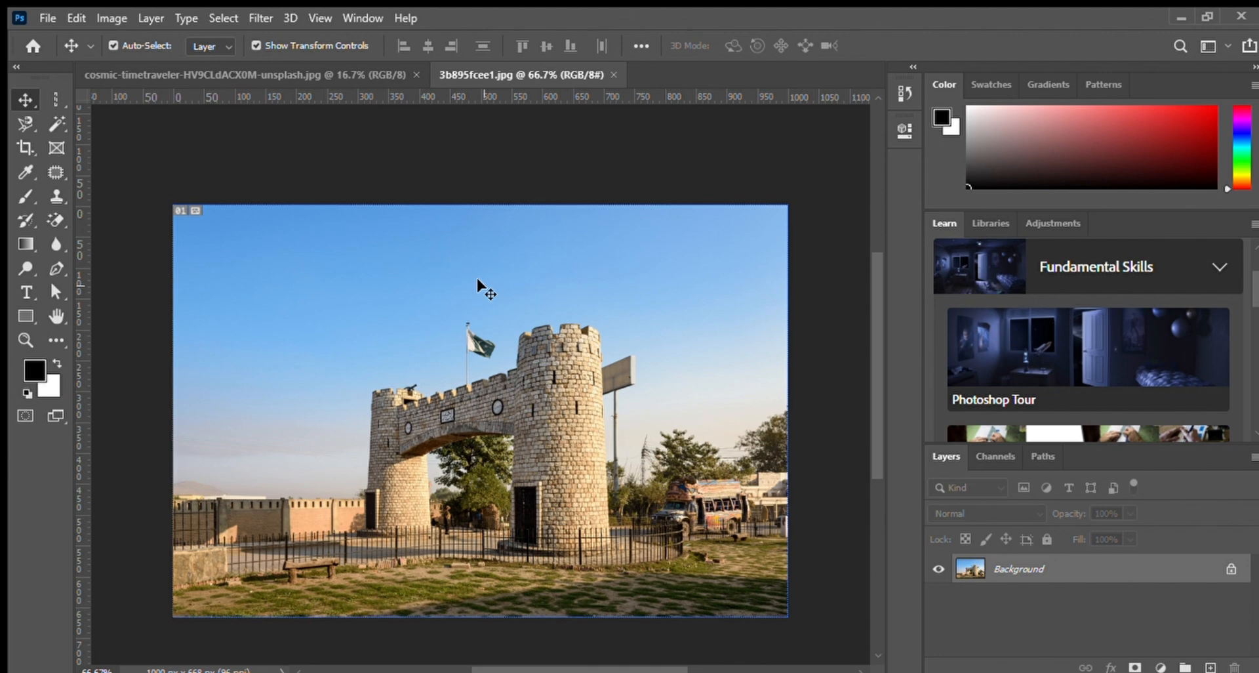
Crop the castle photo to a narrower frame around the gate with the Crop tool.
click(26, 147)
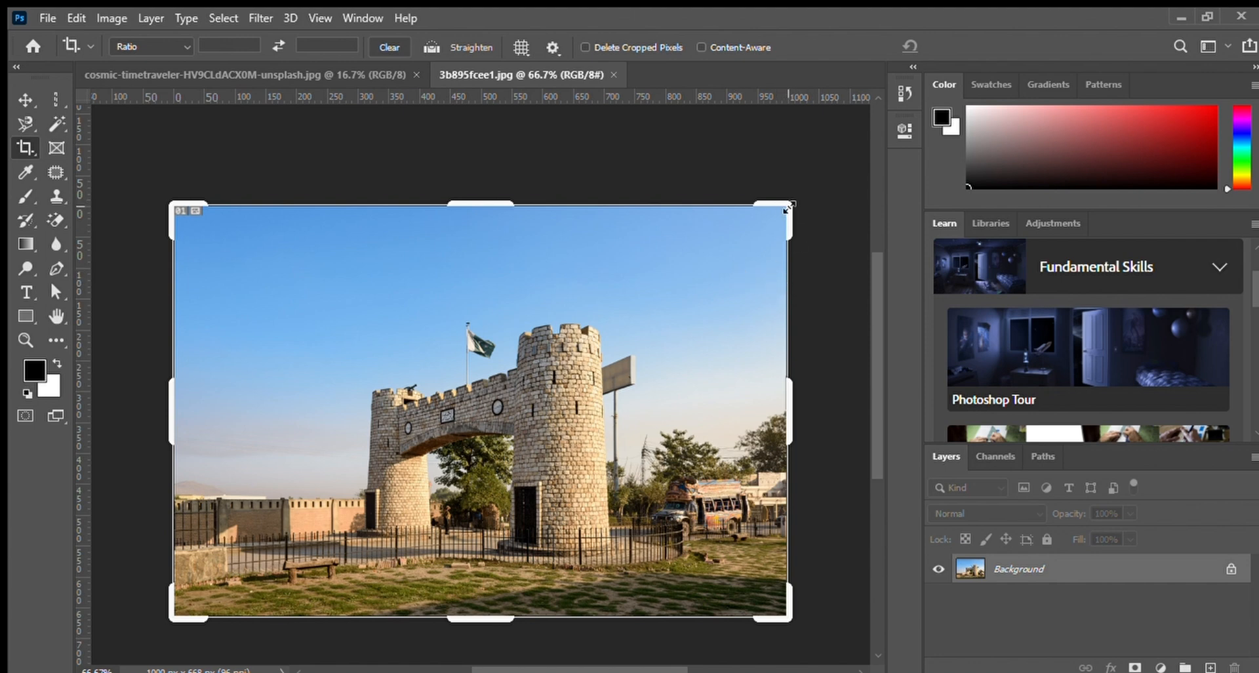
drag(789, 207, 661, 273)
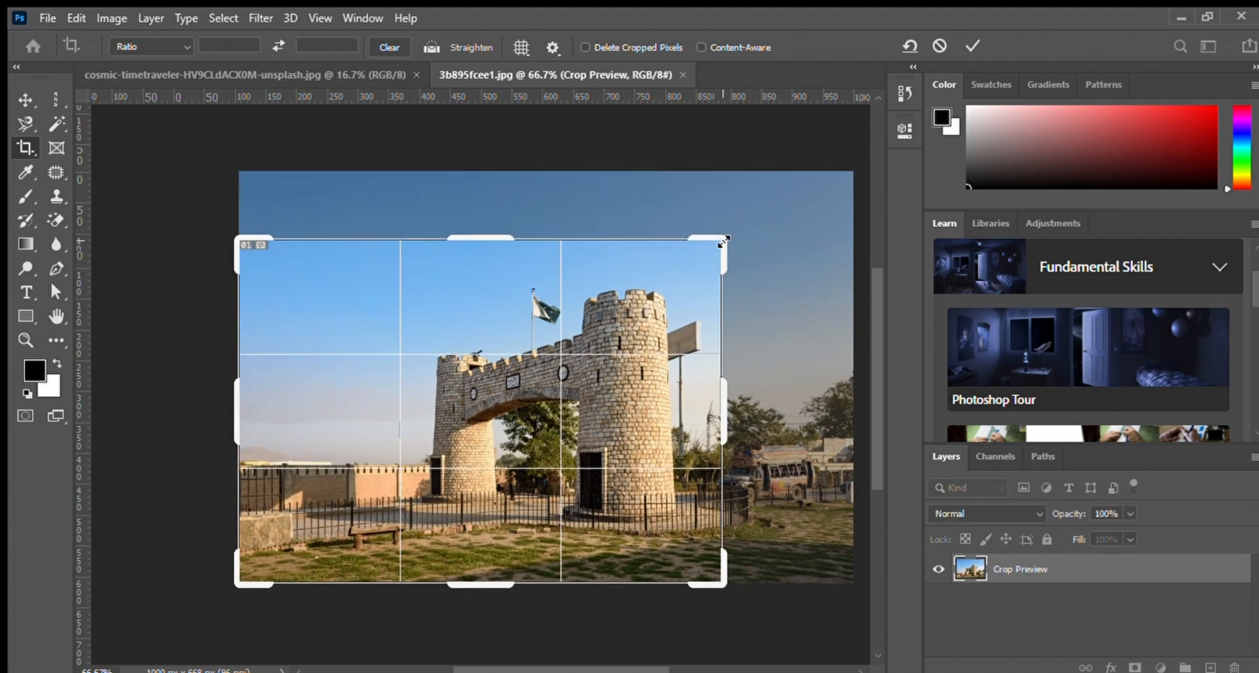
drag(236, 405, 322, 406)
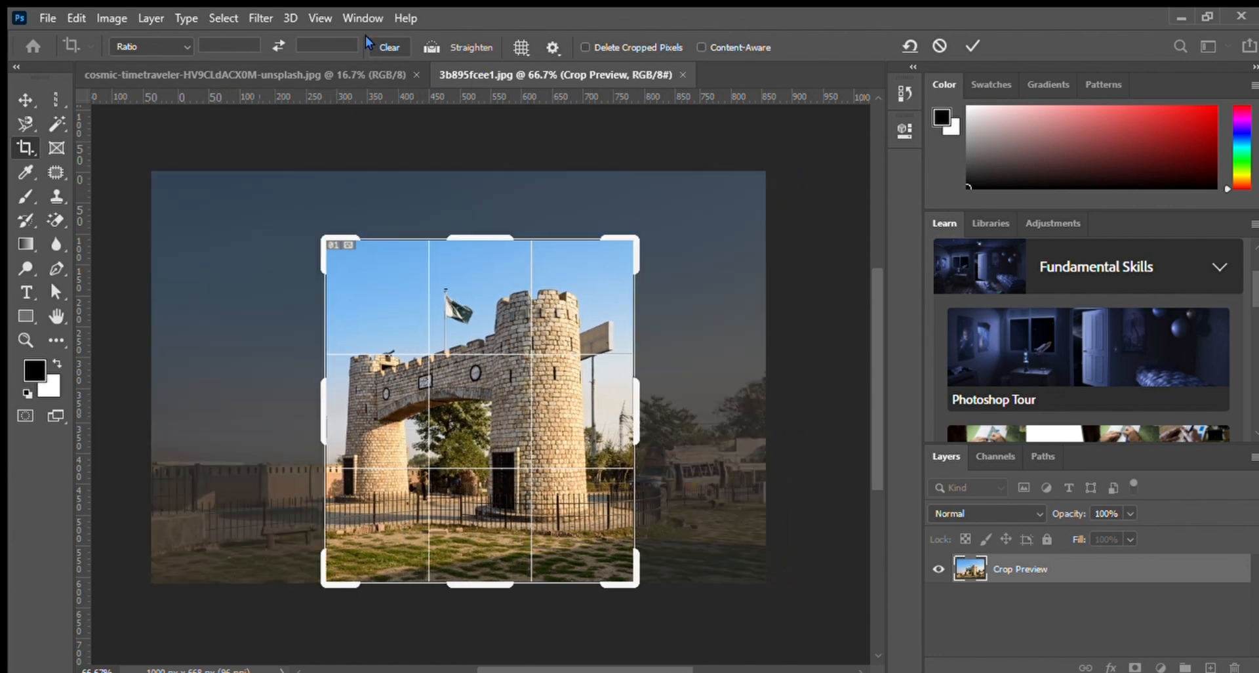
click(967, 46)
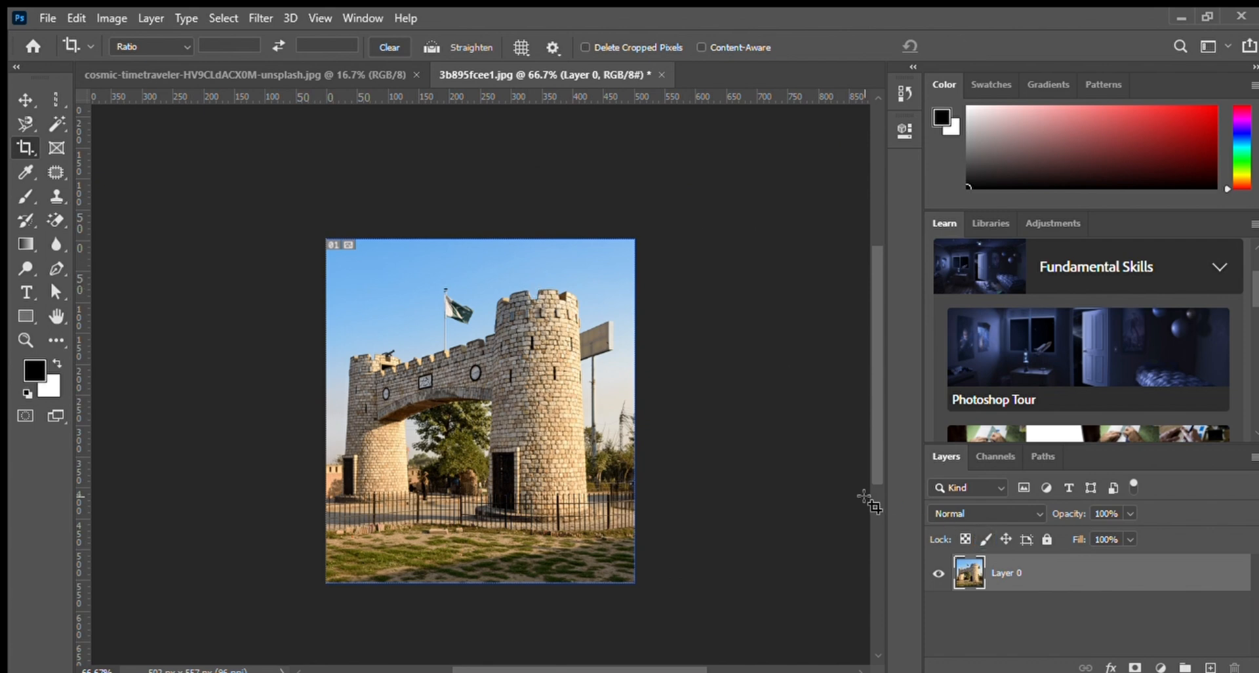
Undo the crop of the castle photo.
key(ctrl+z)
scroll(585, 406, down, 3)
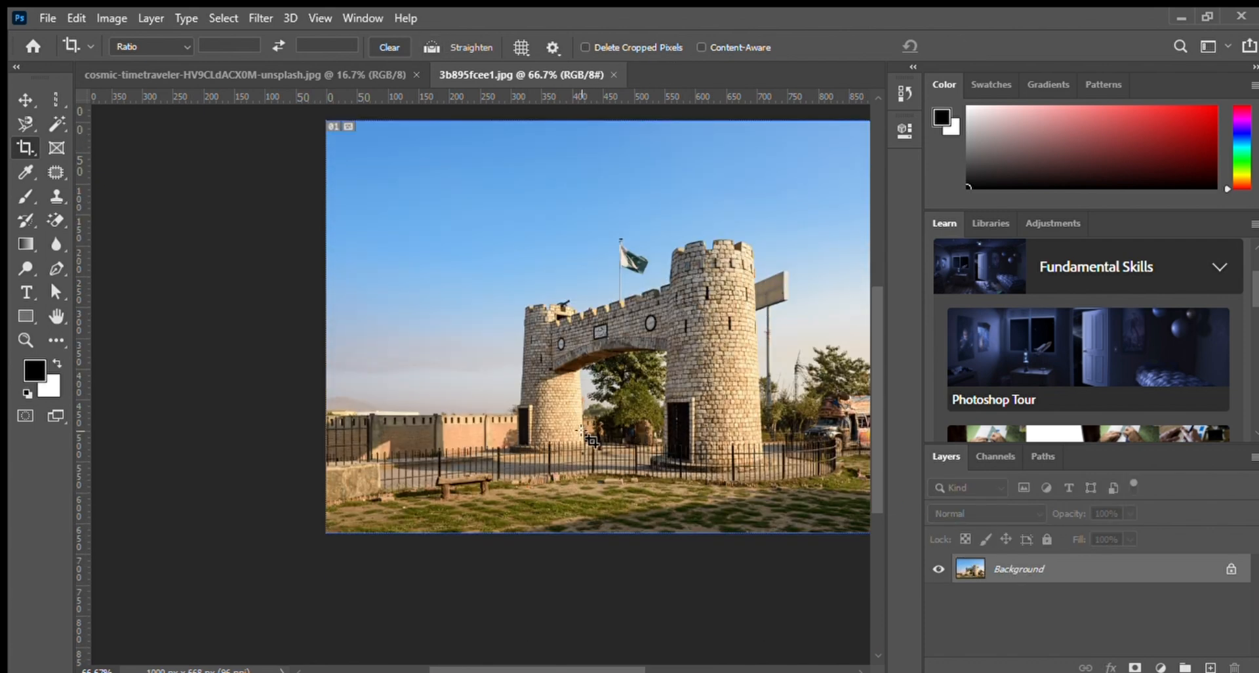
alt+scroll(585, 462, up, 2)
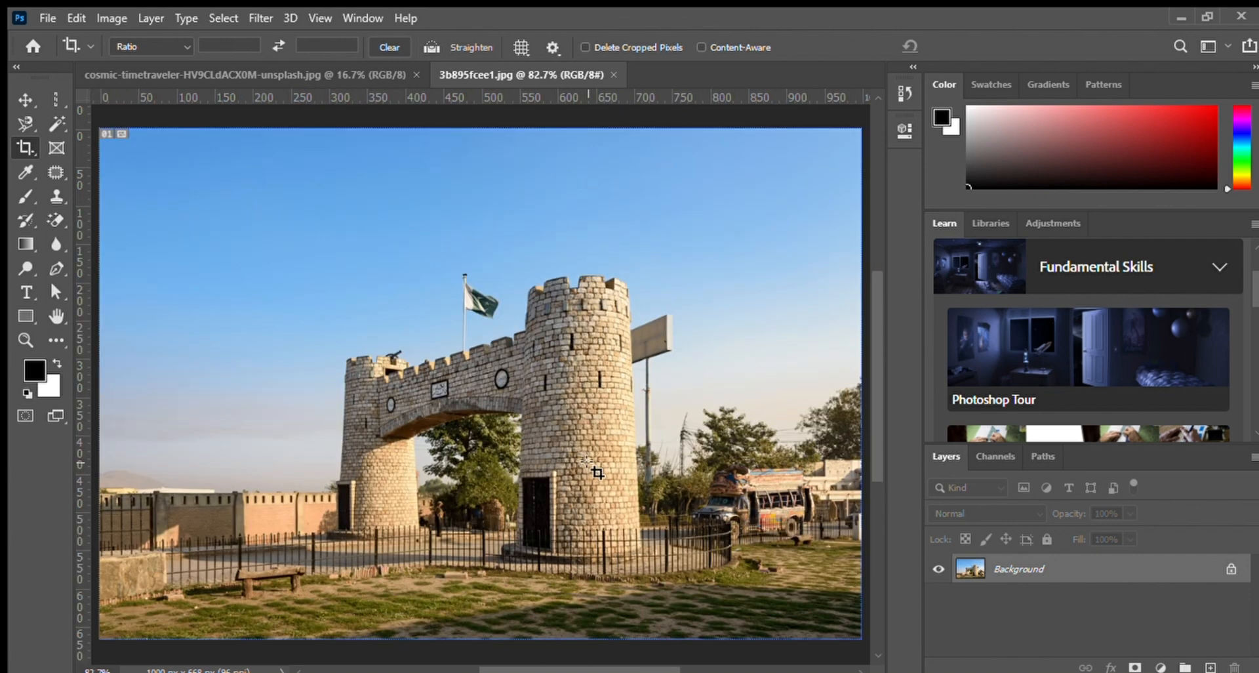
Crop the castle photo to a 1:1 (Square) ratio, framing the gate.
click(587, 463)
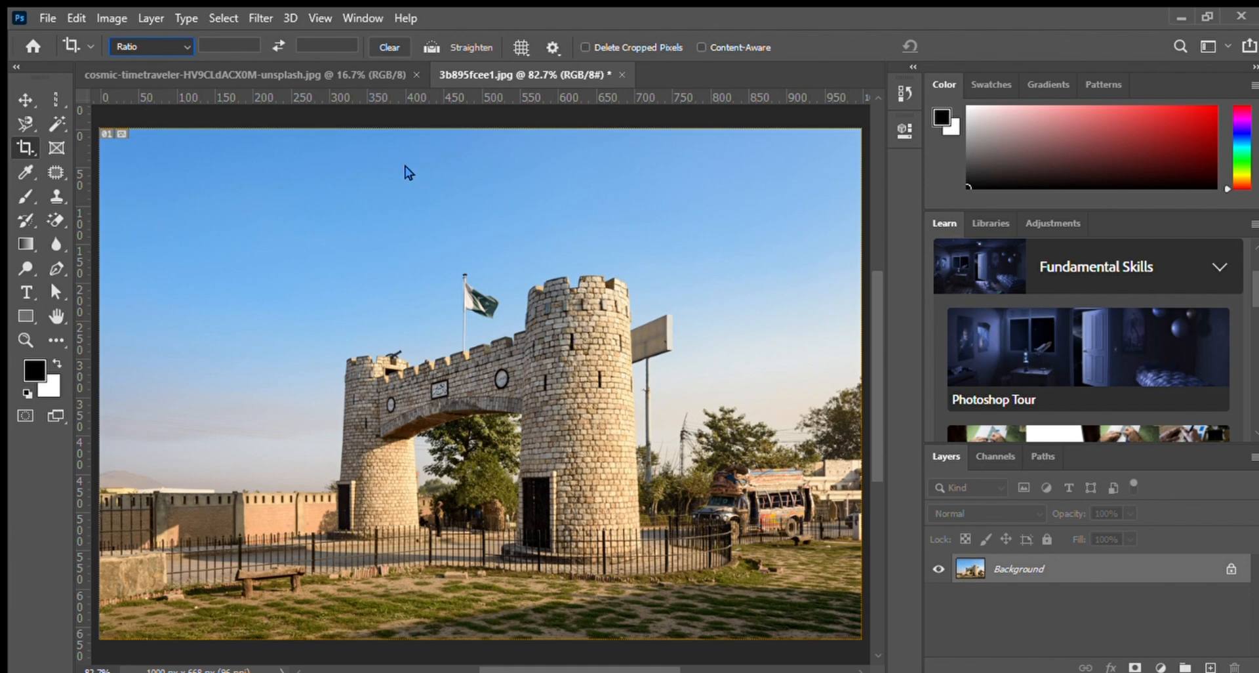
click(208, 106)
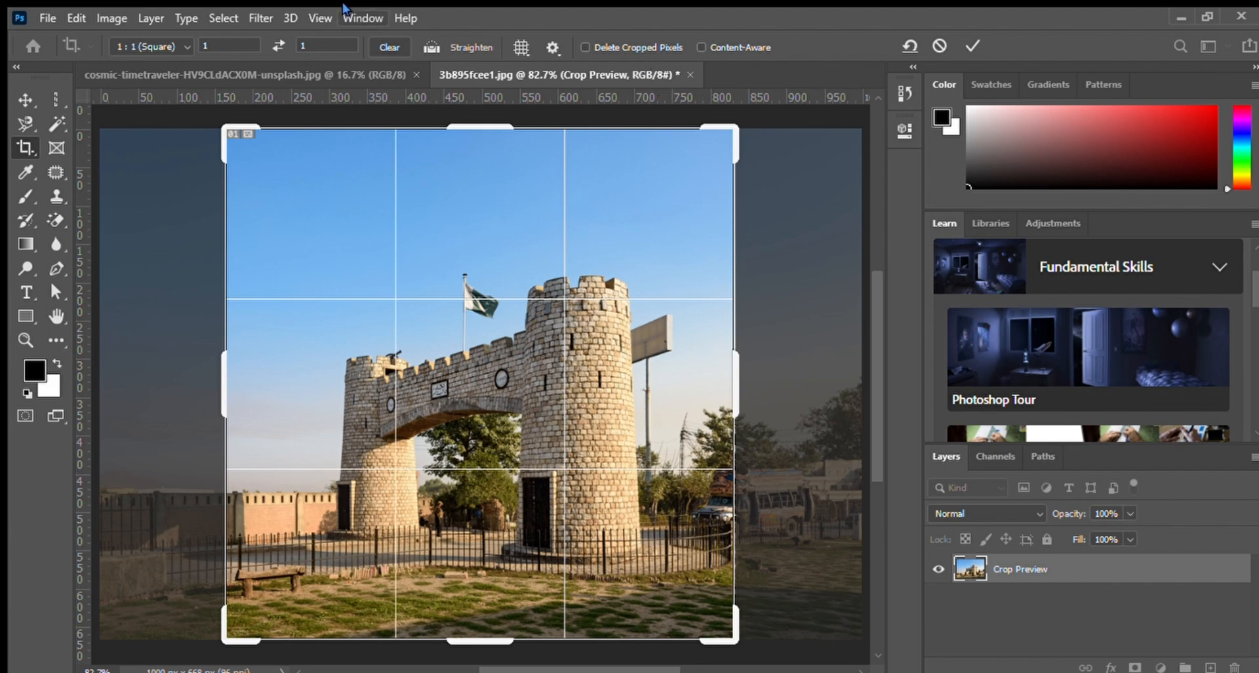
drag(736, 127, 675, 190)
drag(570, 272, 501, 314)
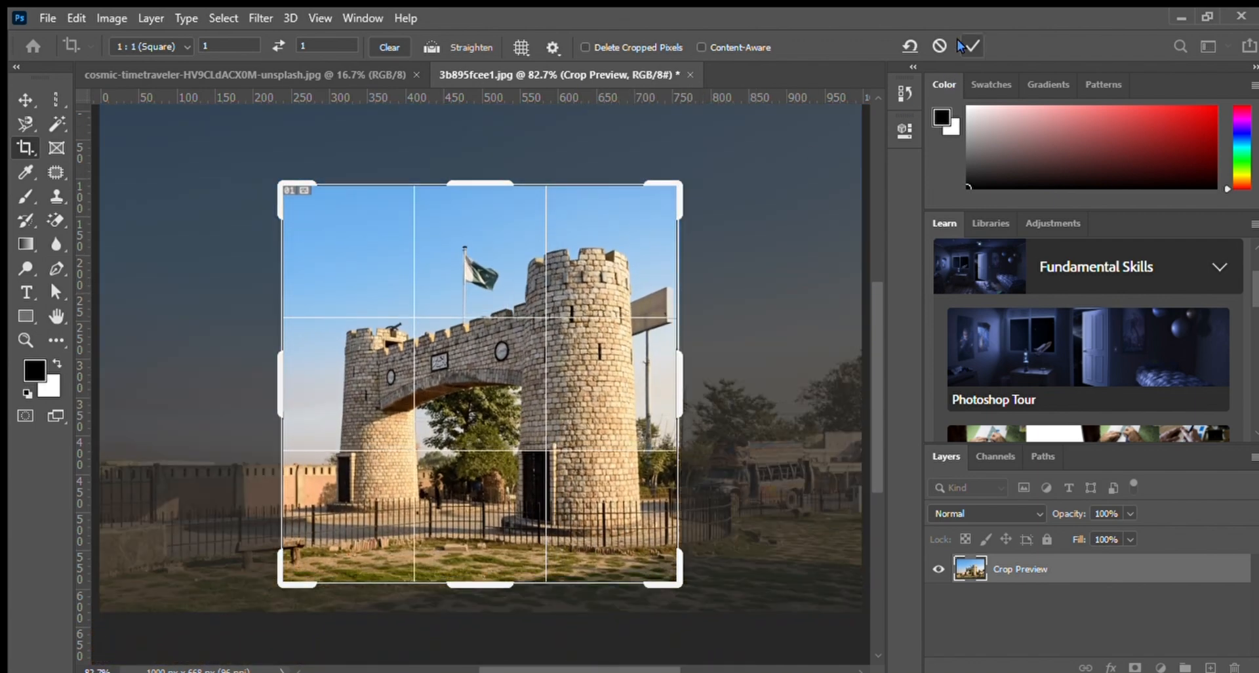
click(959, 42)
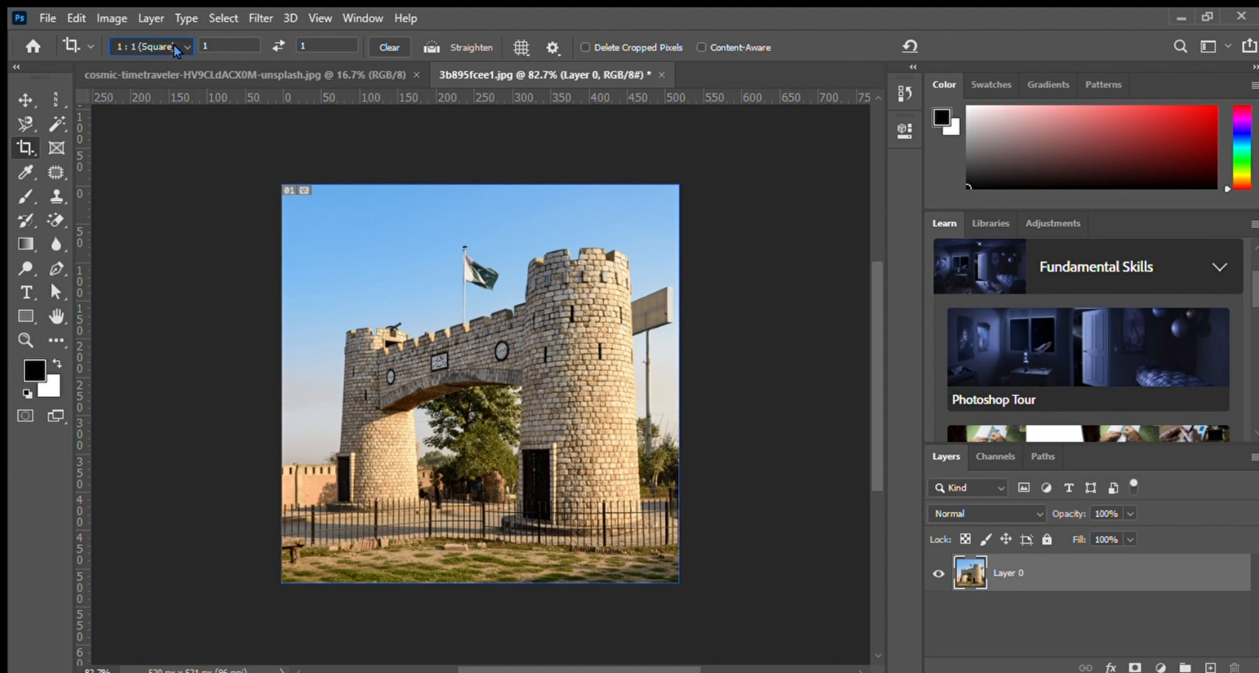
Clear the crop ratio and straighten the castle photo along the tower's vertical edge.
click(166, 61)
click(376, 47)
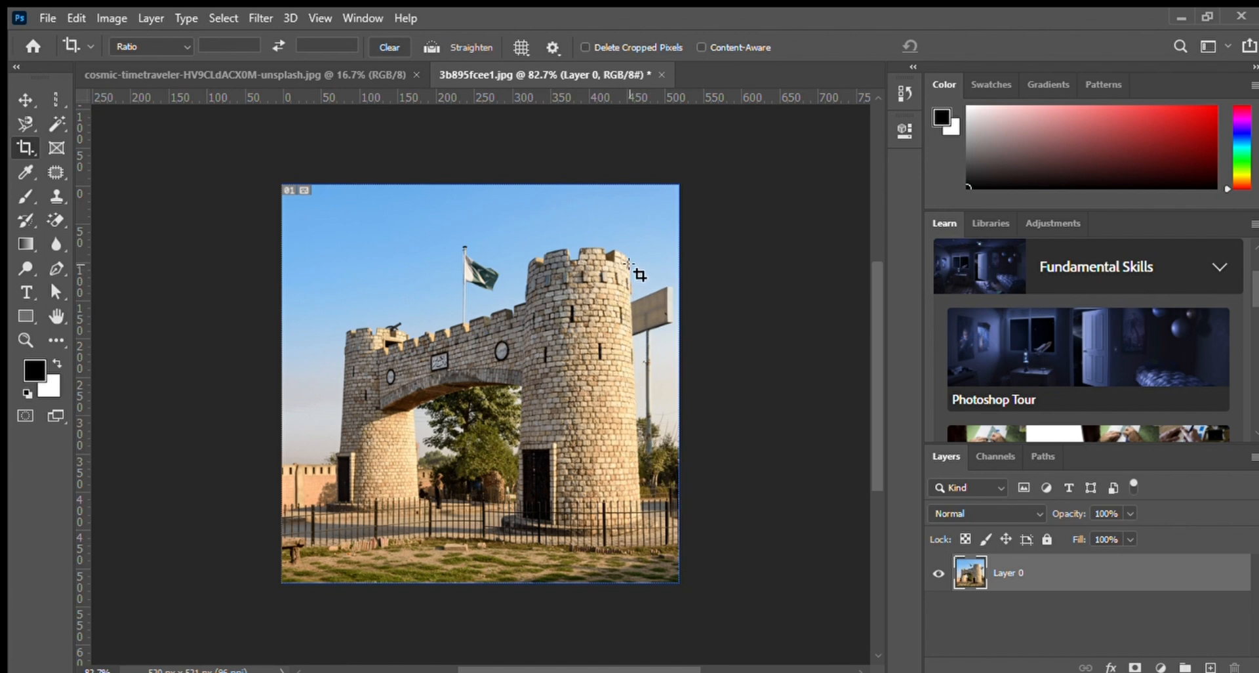
click(431, 47)
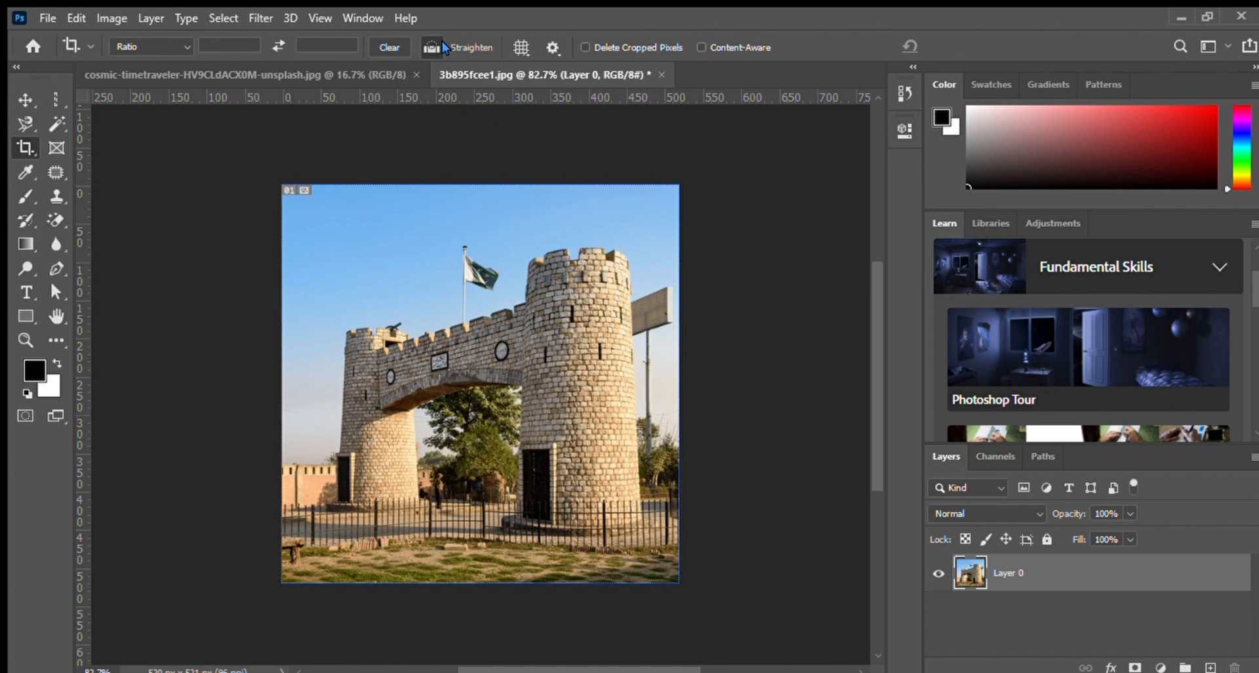
click(624, 282)
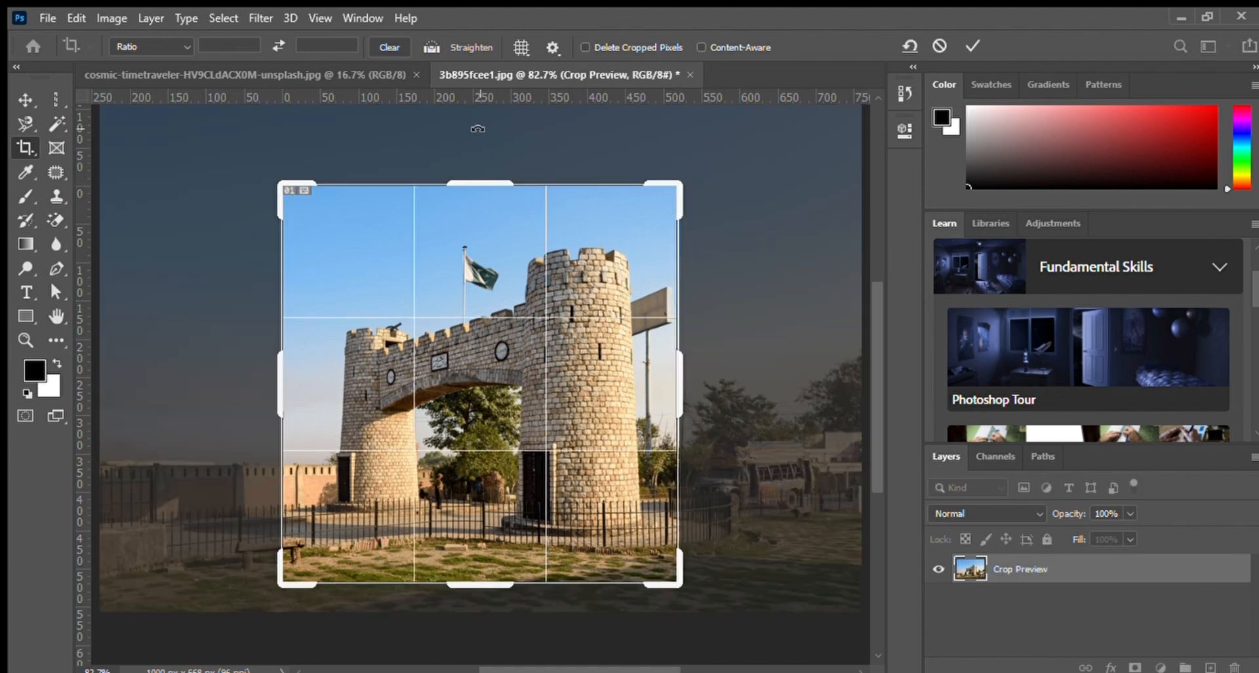
click(432, 47)
drag(627, 258, 637, 531)
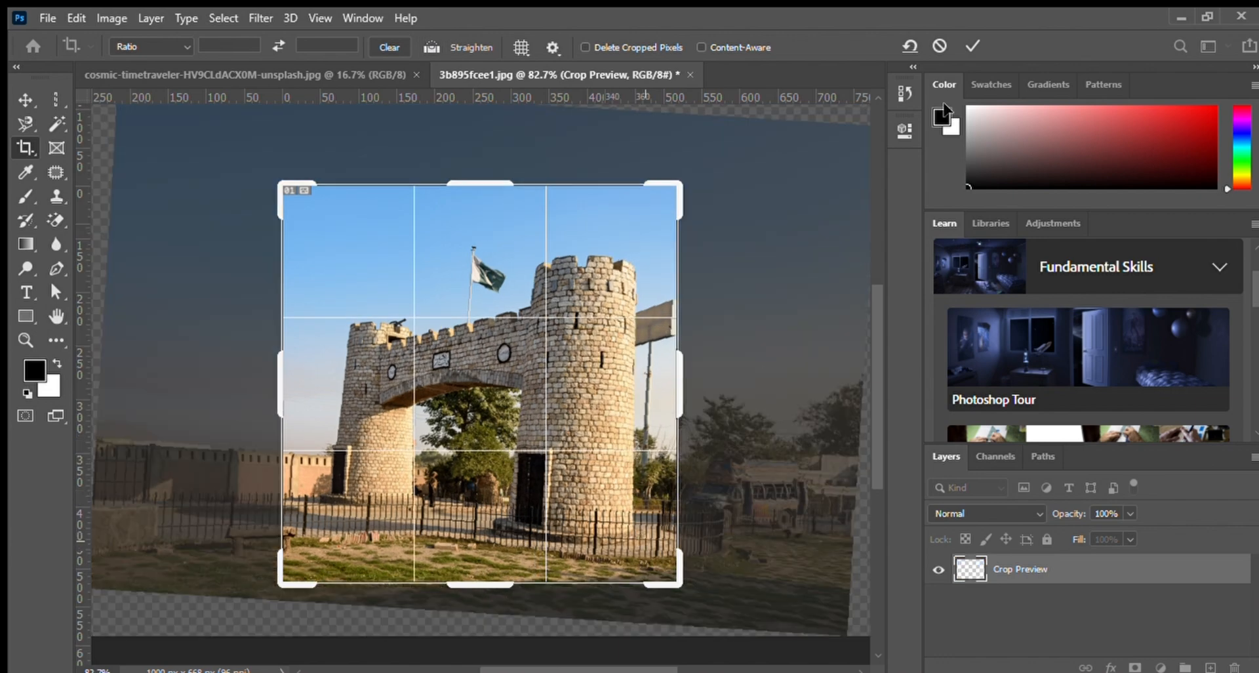
click(973, 45)
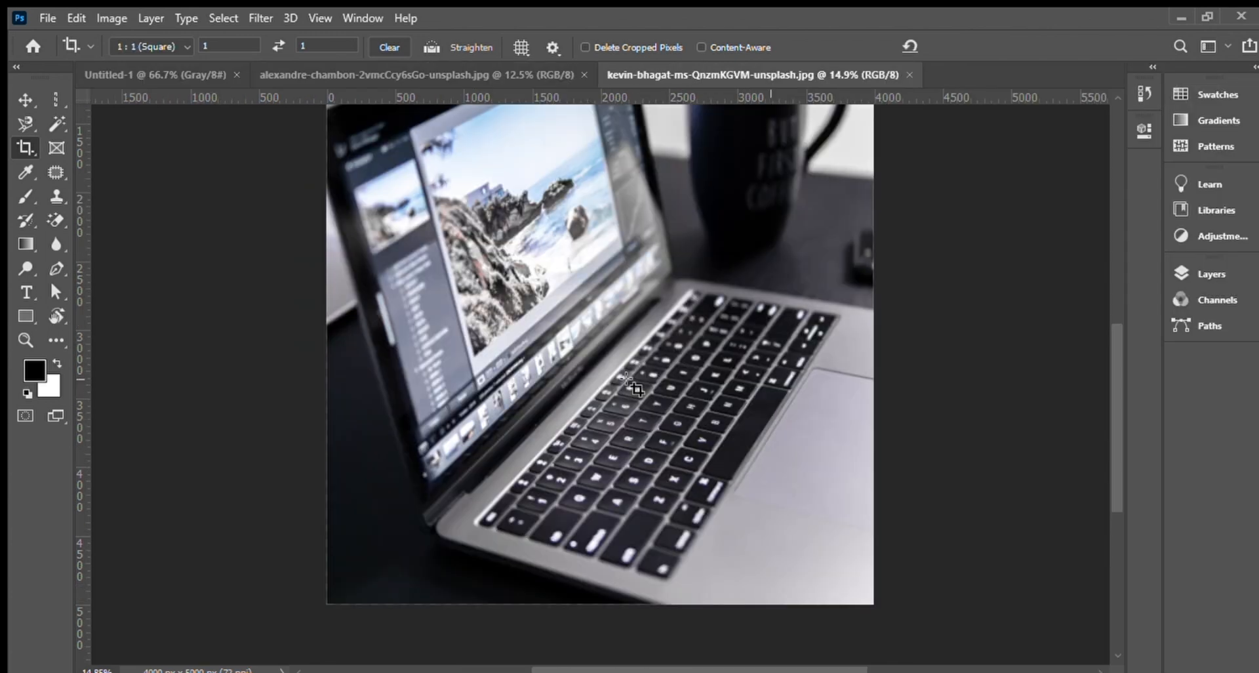
Straighten the laptop photo along the laptop screen's edge with a square crop.
scroll(633, 387, up, 5)
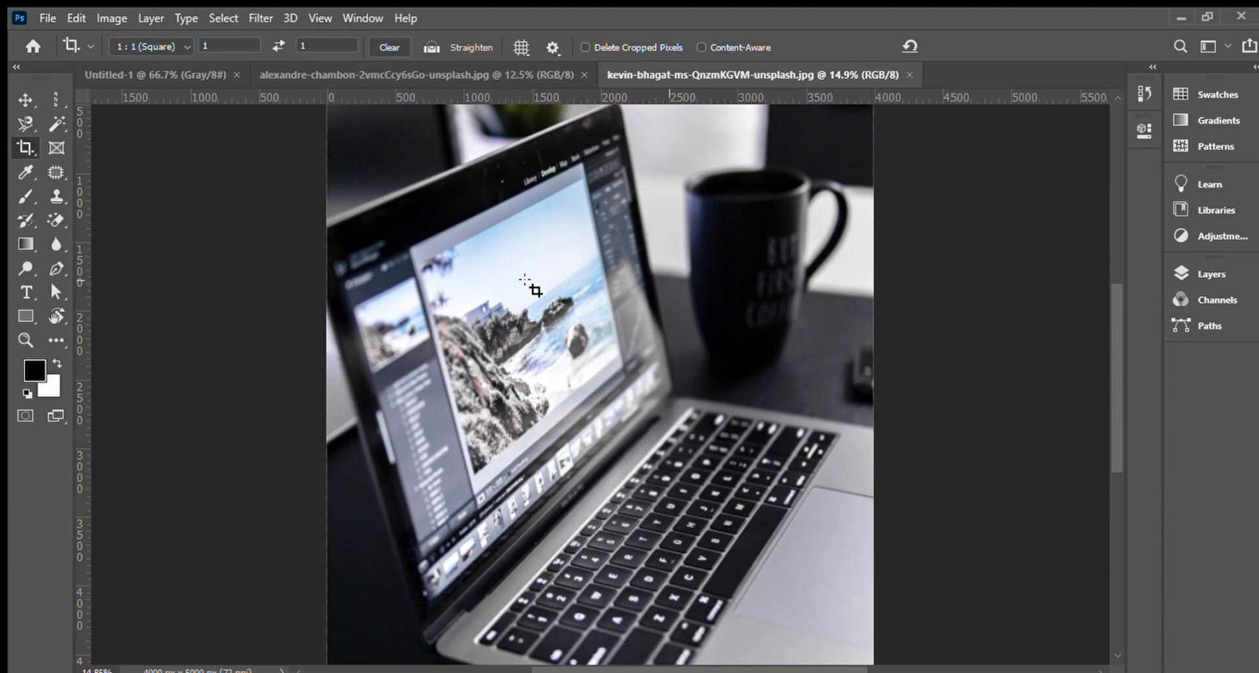
scroll(429, 275, down, 1)
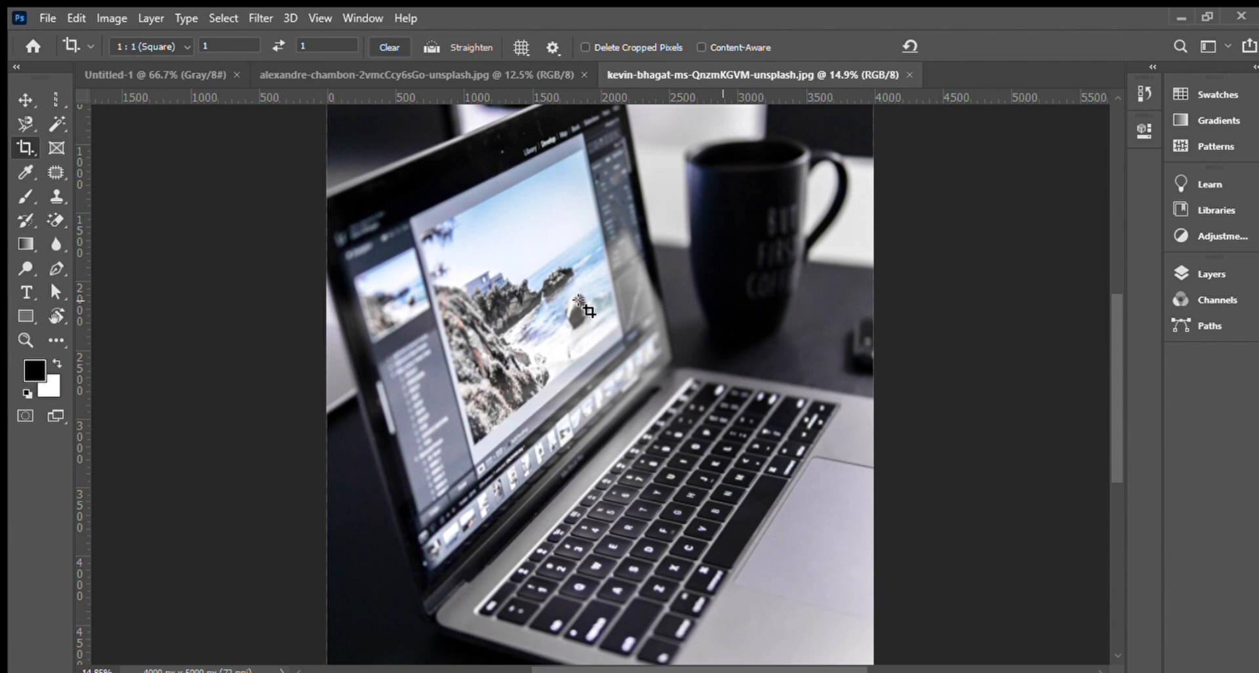
click(434, 47)
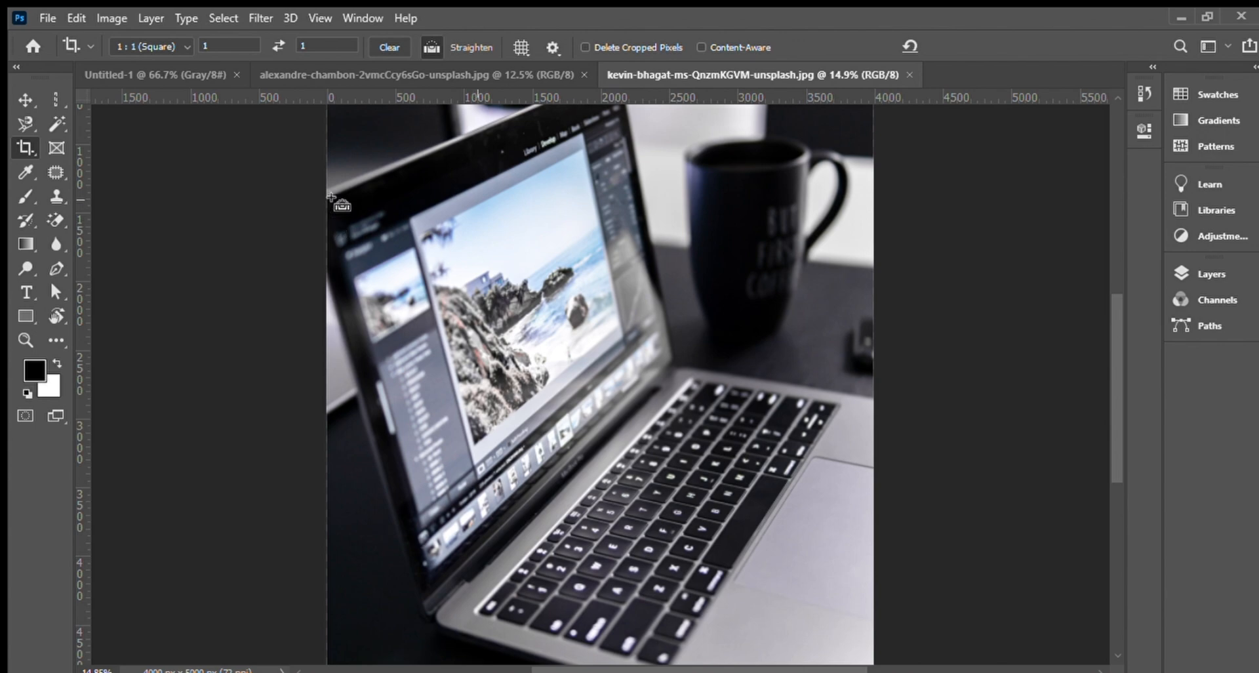
drag(333, 192, 461, 561)
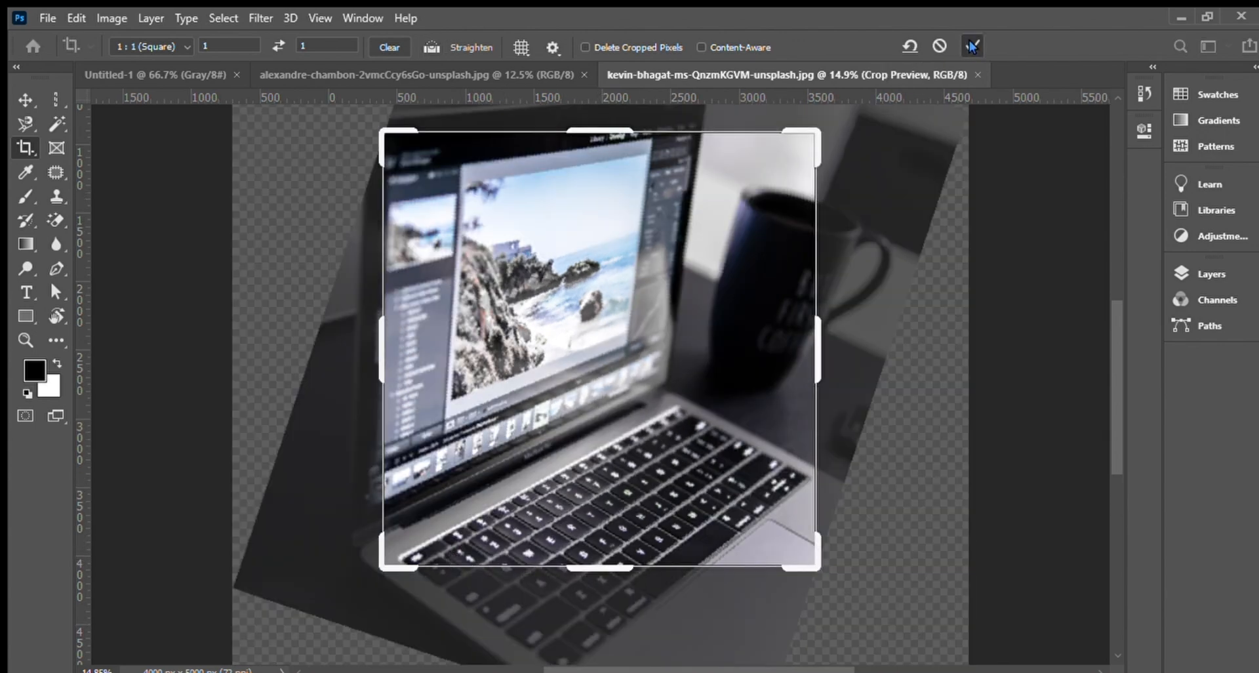
key(Return)
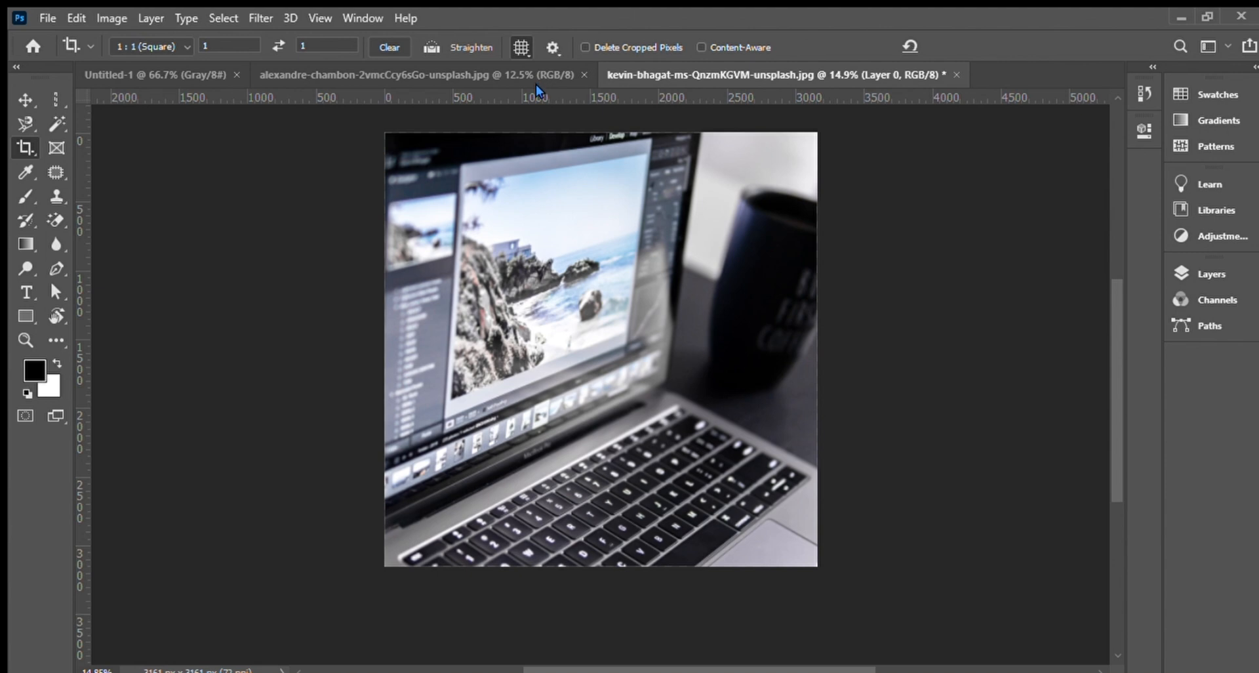
Straighten the laptop photo twice more along steep diagonal lines and commit each crop.
drag(480, 204, 677, 448)
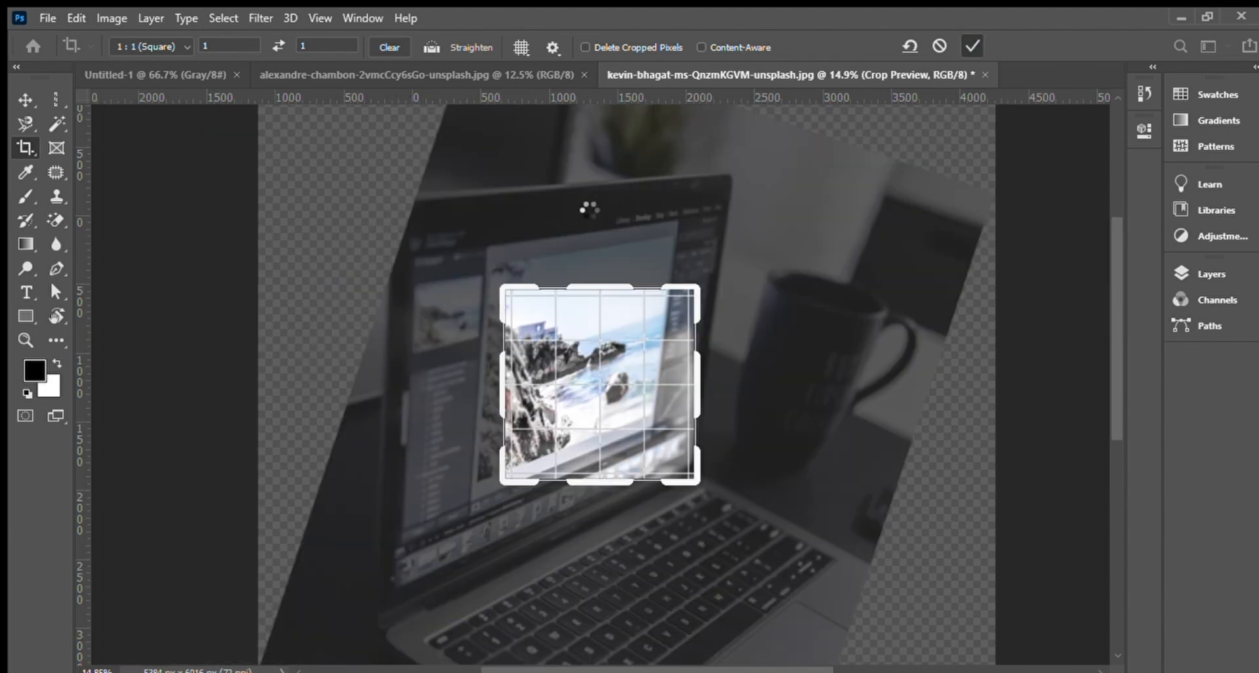
key(Return)
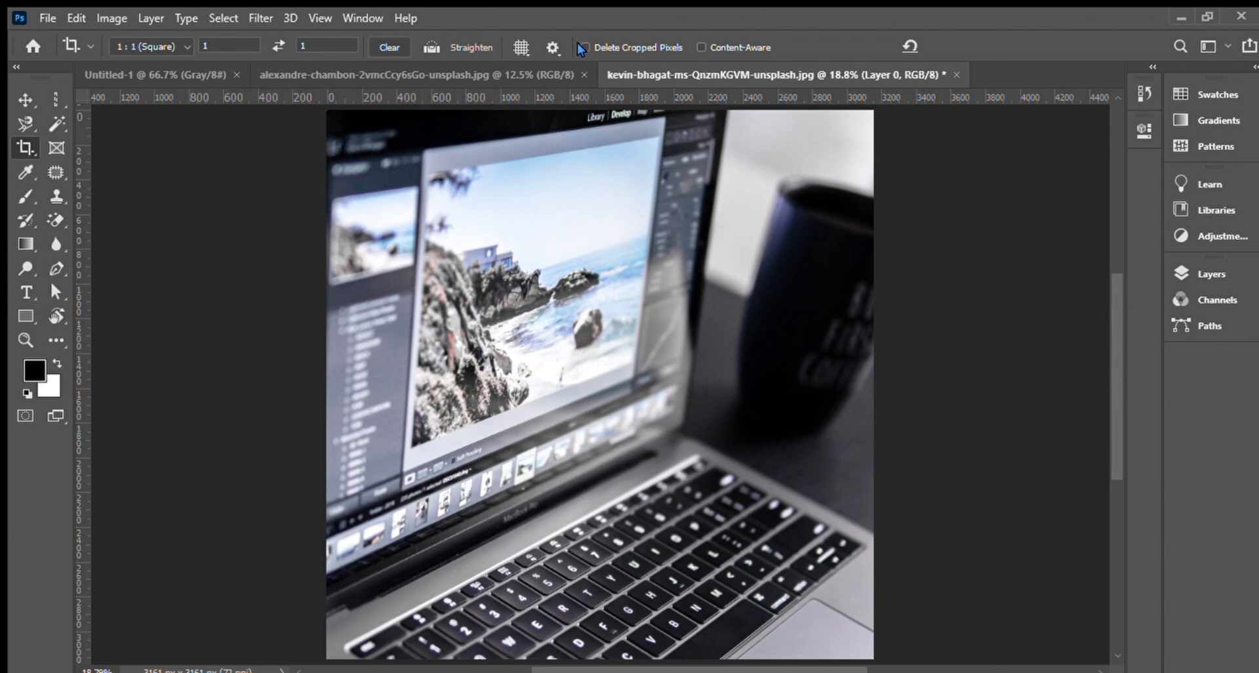
scroll(581, 49, down, 1)
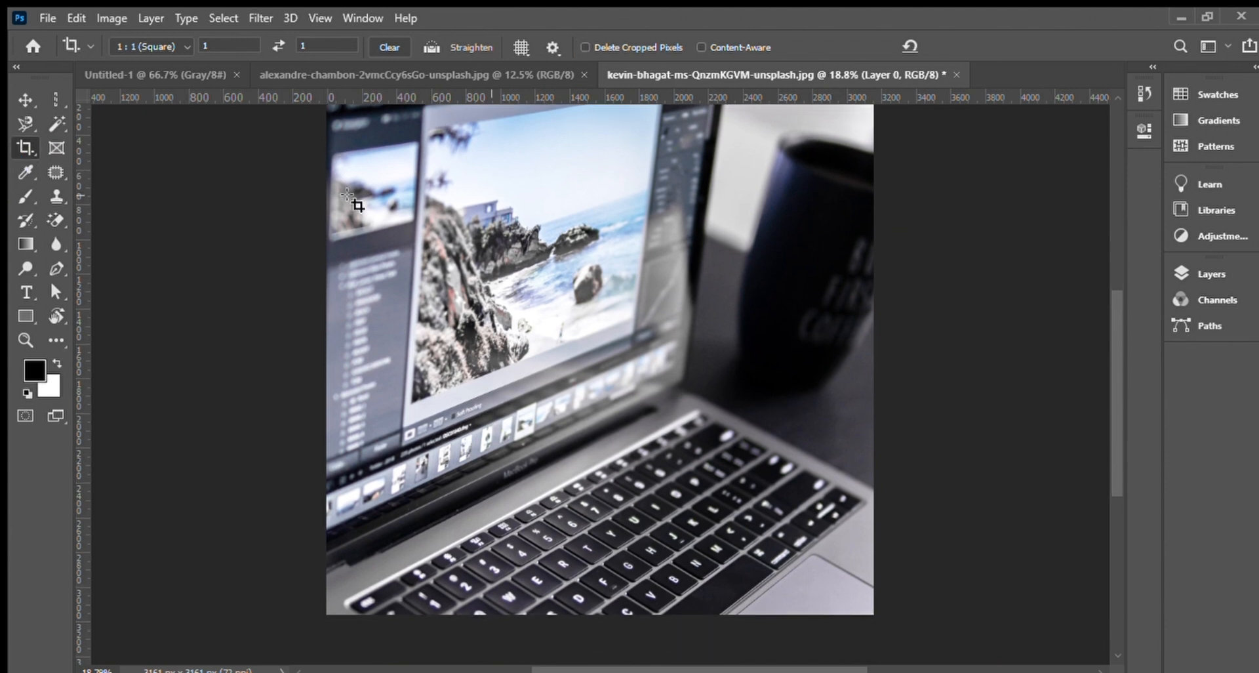
scroll(478, 319, down, 1)
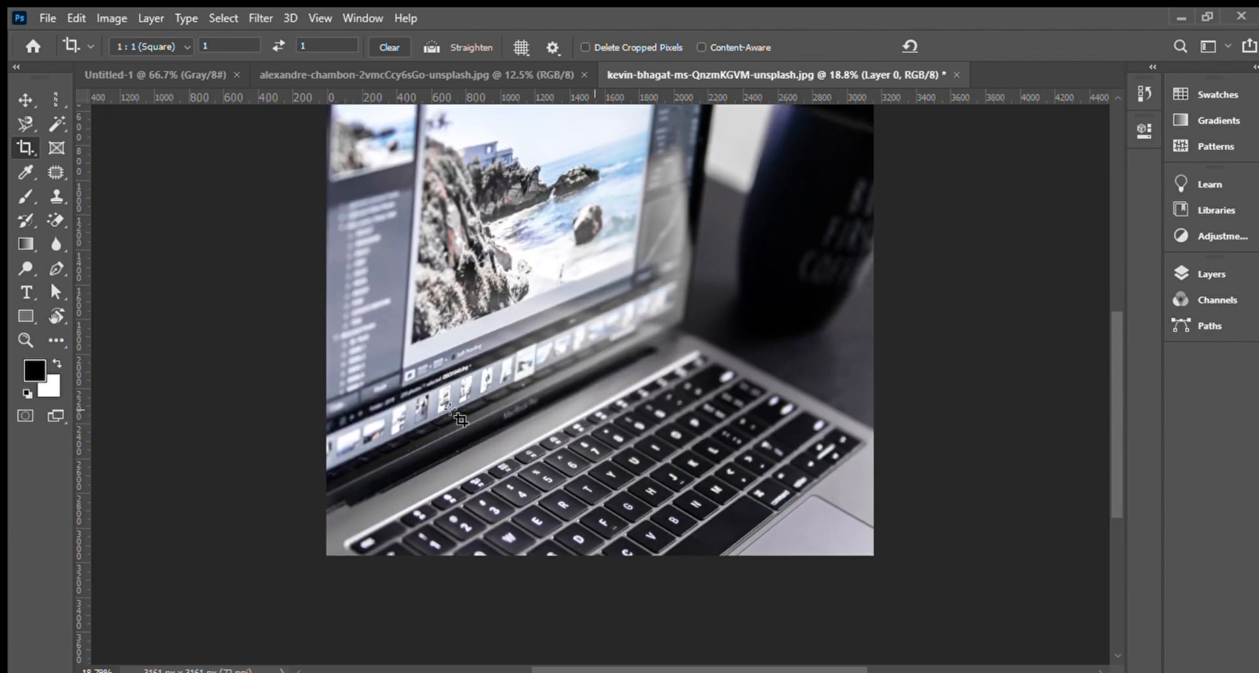
drag(598, 376, 667, 512)
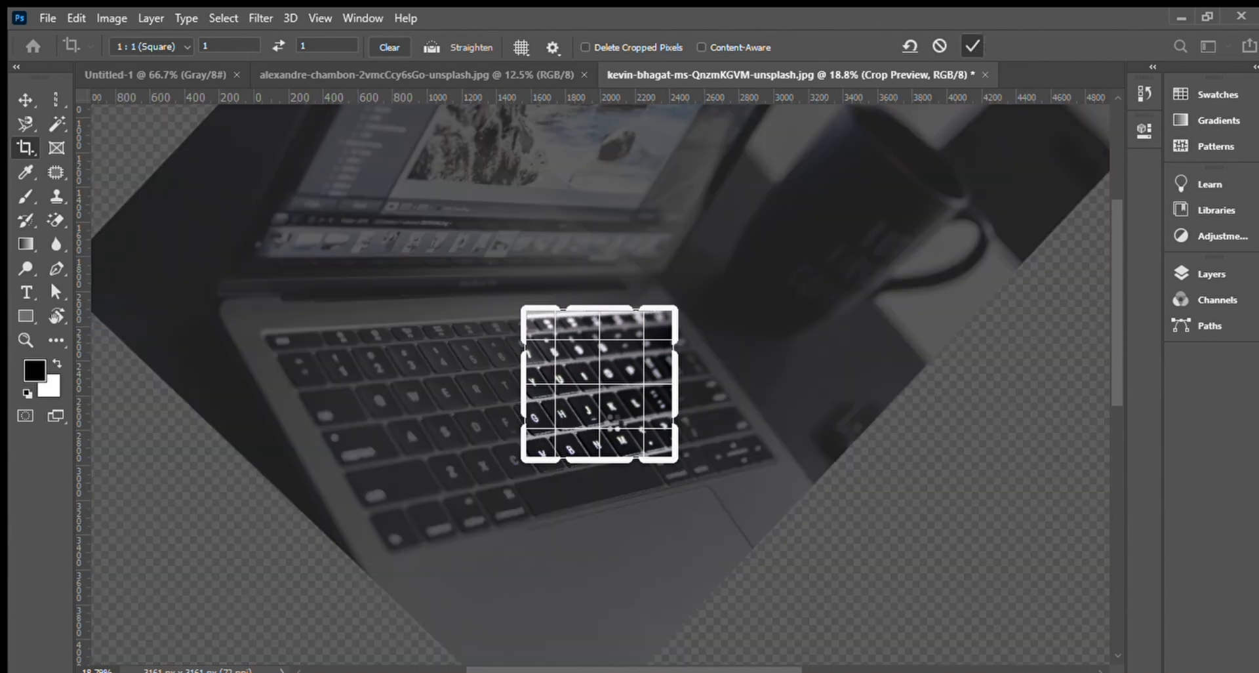
double_click(616, 418)
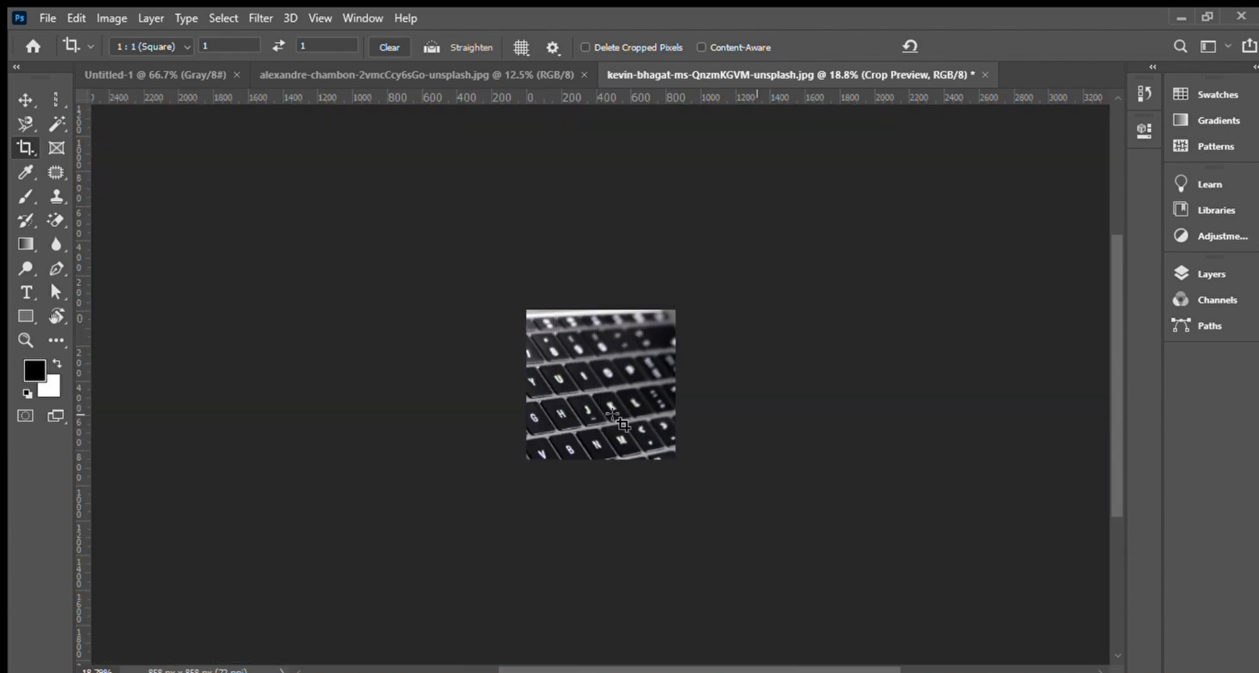
Shift the layer content around inside the small canvas with the Move tool.
click(25, 99)
drag(597, 373, 712, 368)
drag(559, 358, 640, 486)
drag(585, 330, 545, 396)
drag(589, 357, 536, 361)
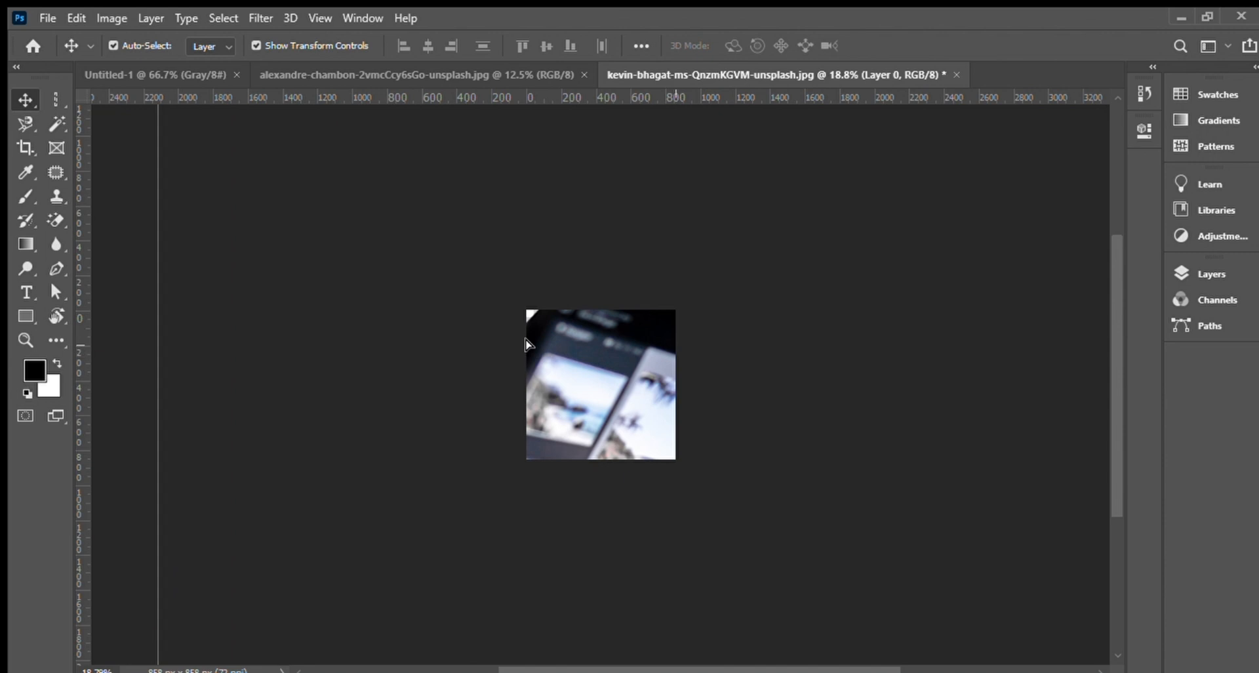
Revert the laptop photo to its last saved version.
click(25, 148)
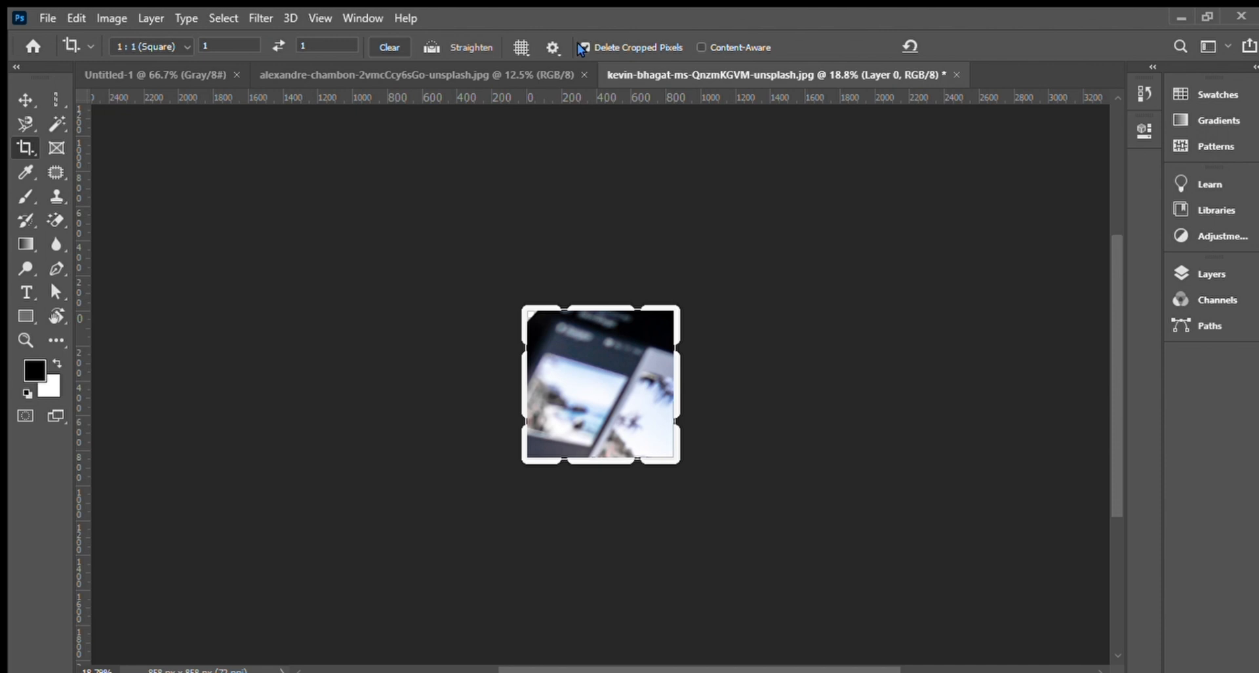
click(18, 98)
drag(598, 355, 618, 400)
key(F12)
Crop the laptop photo to a 1:1 square using the full image width.
click(25, 147)
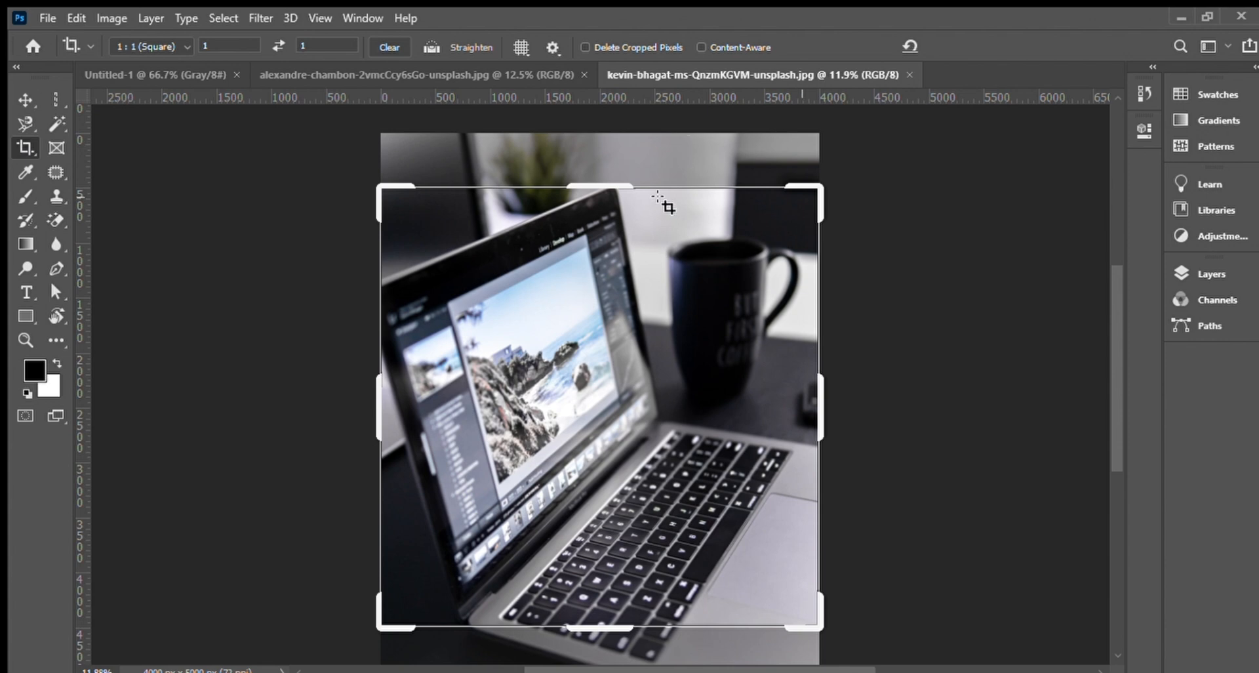
scroll(621, 329, down, 2)
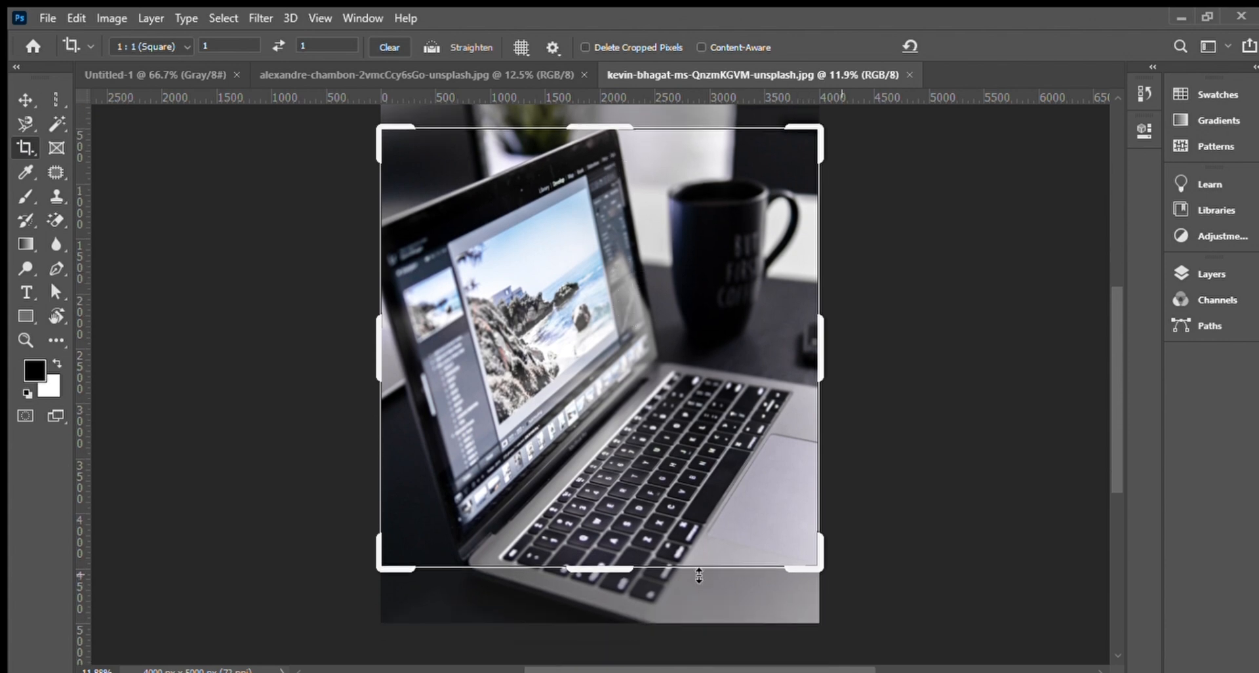
click(616, 506)
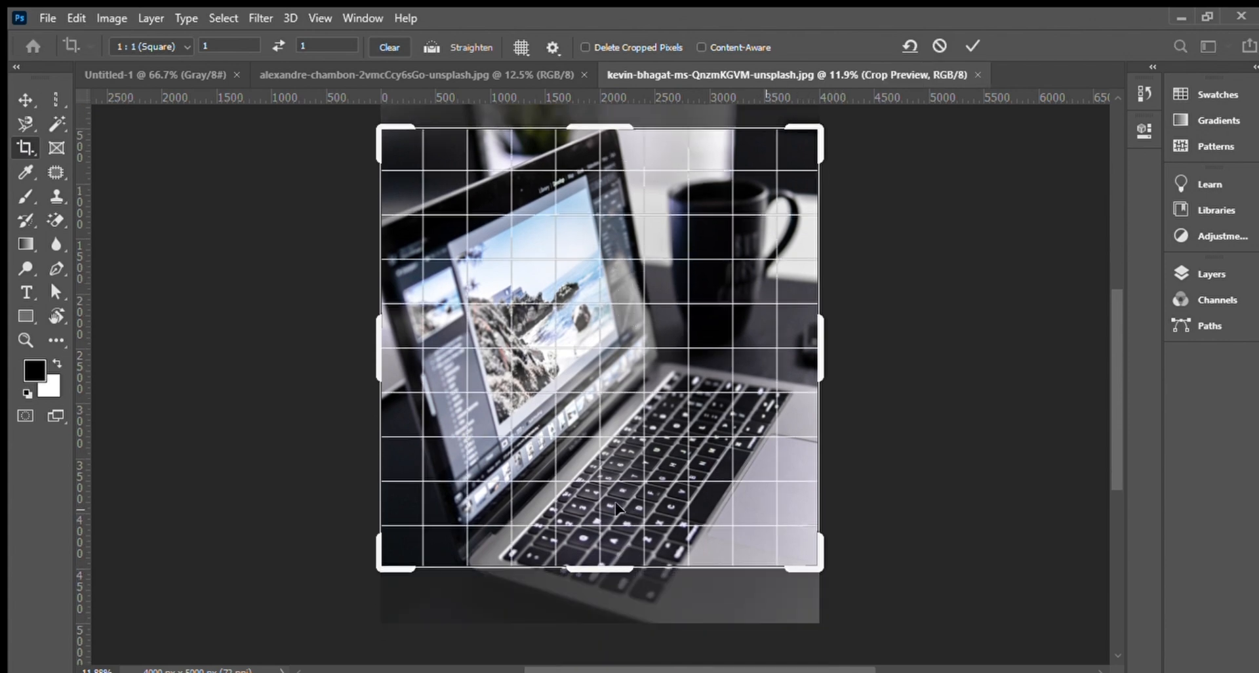
key(Return)
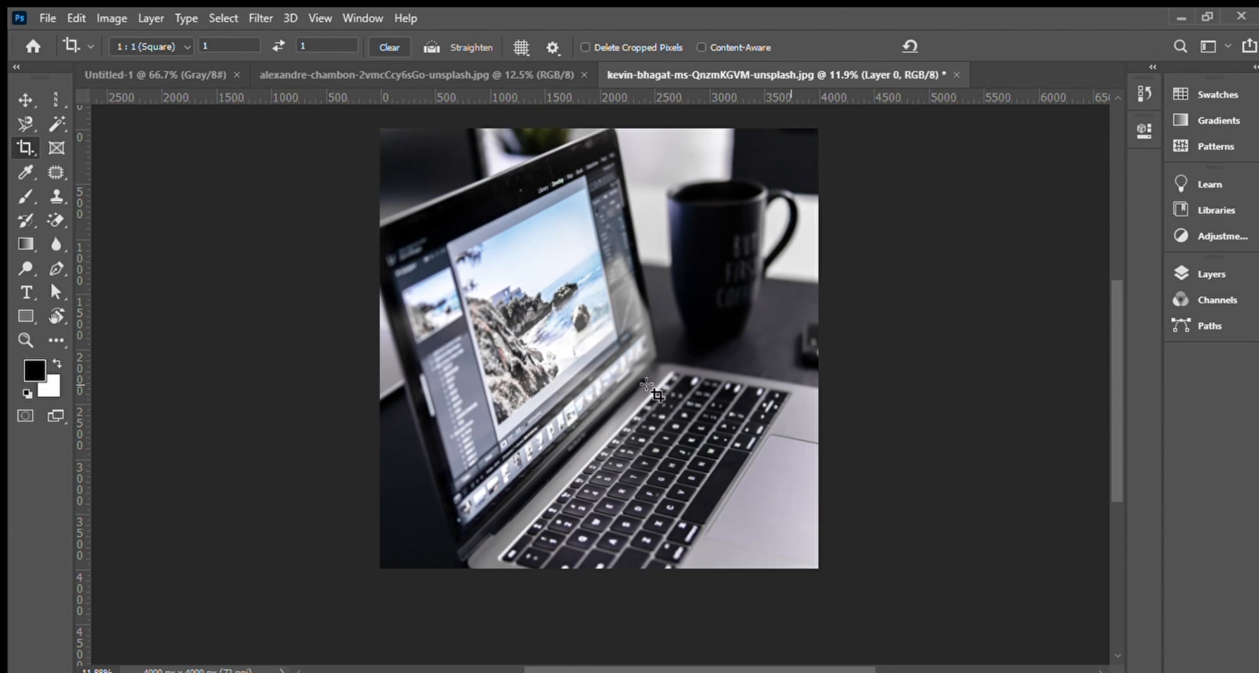
Enable Content-Aware and enlarge the square crop beyond the photo's edges to fill the added area.
click(19, 145)
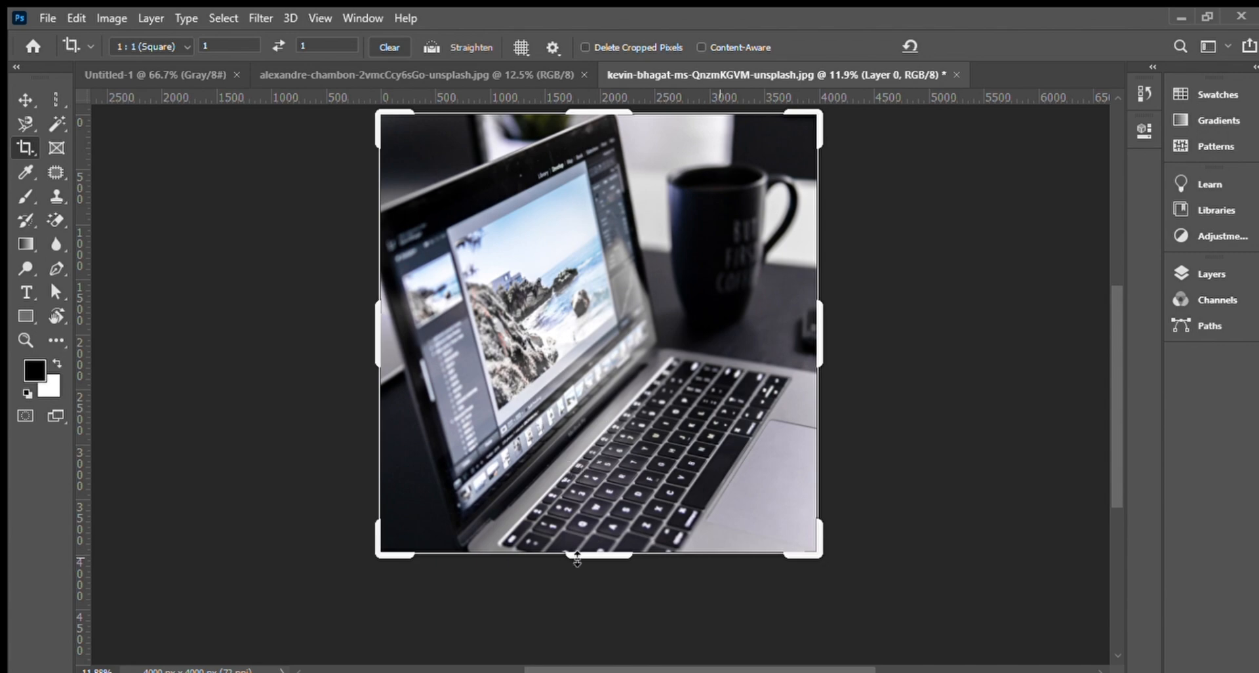
drag(597, 555, 597, 595)
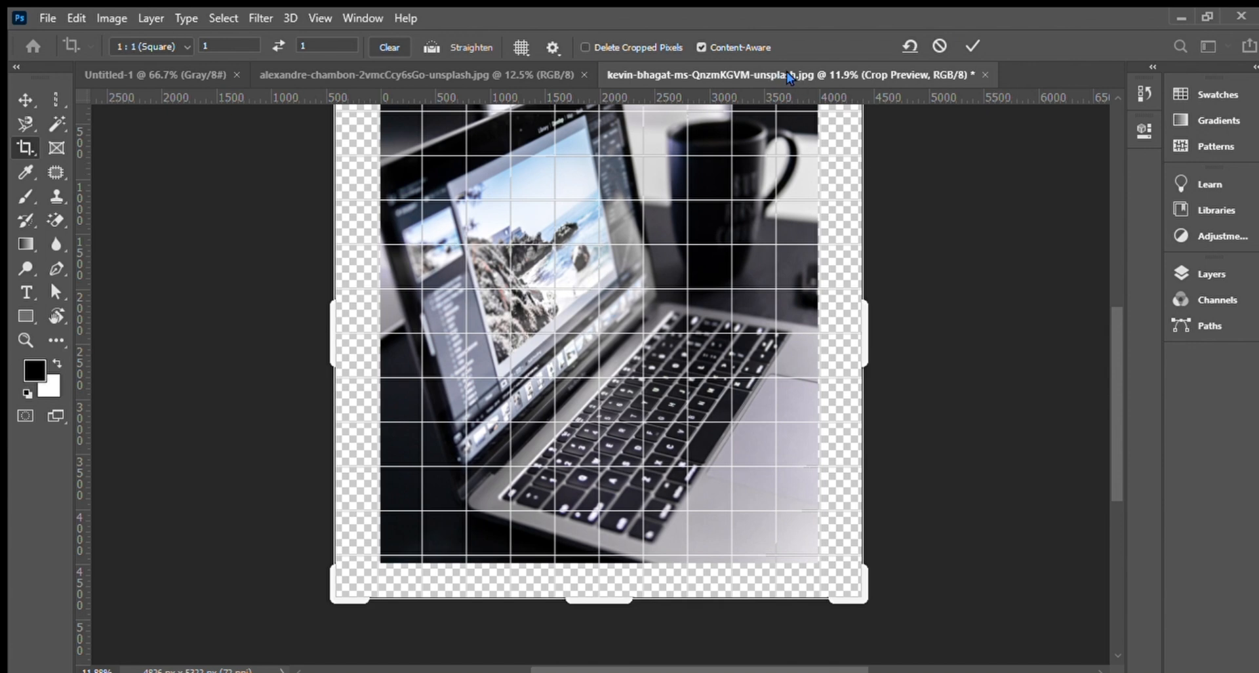
click(964, 47)
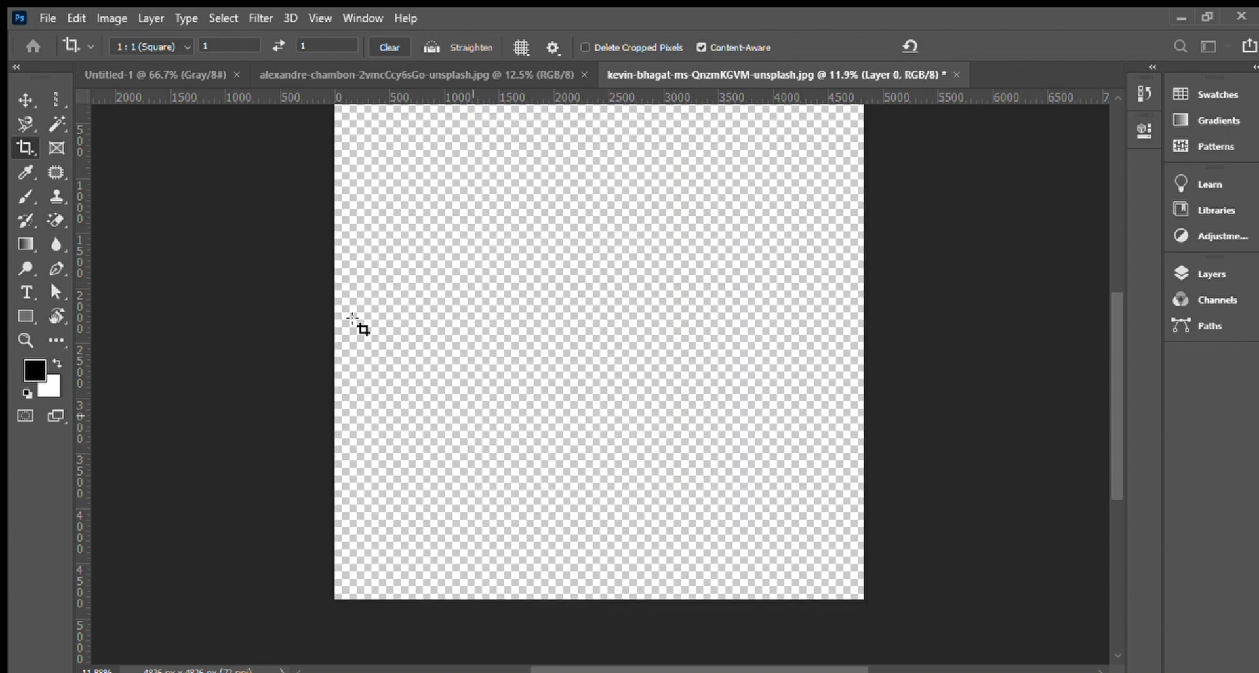
click(737, 328)
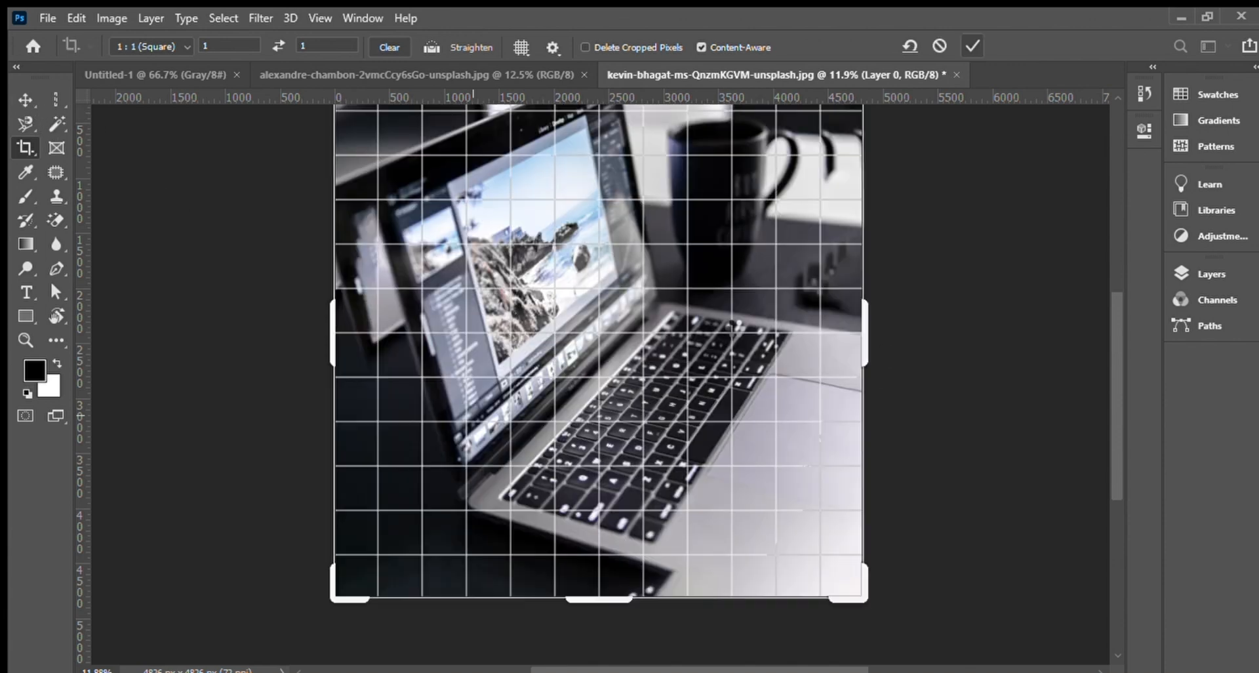
Apply the content-aware expanded square crop to the laptop photo.
scroll(793, 316, down, 1)
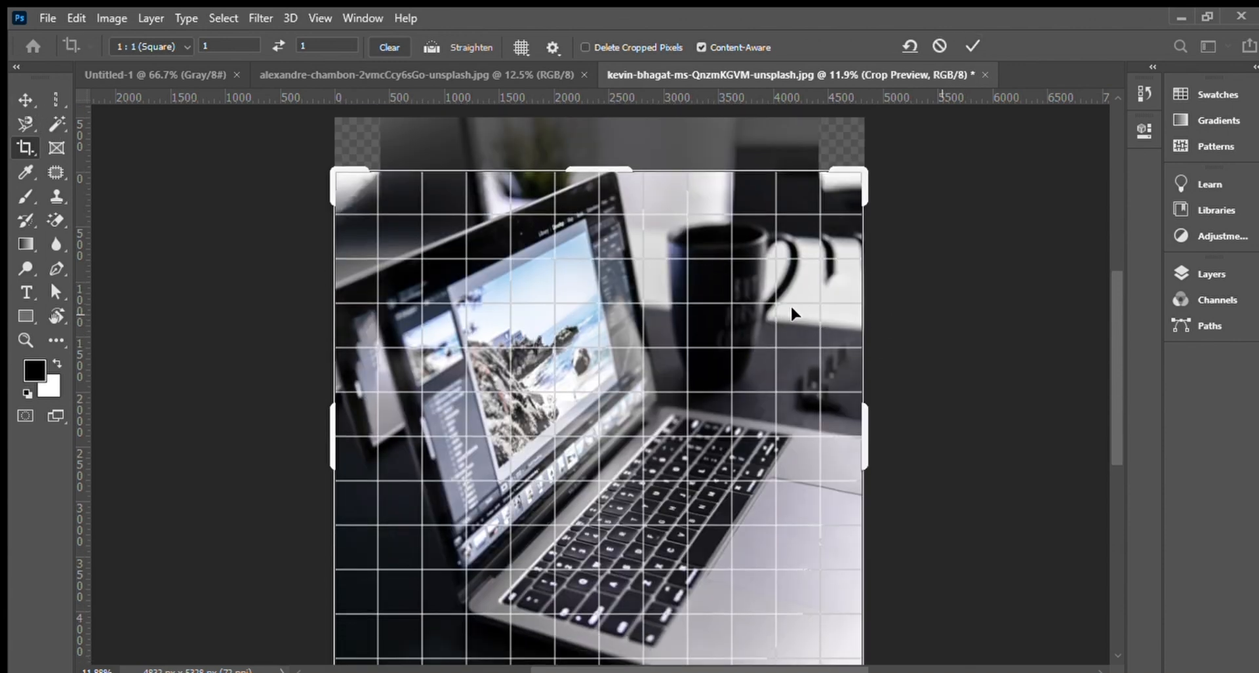
scroll(737, 392, down, 2)
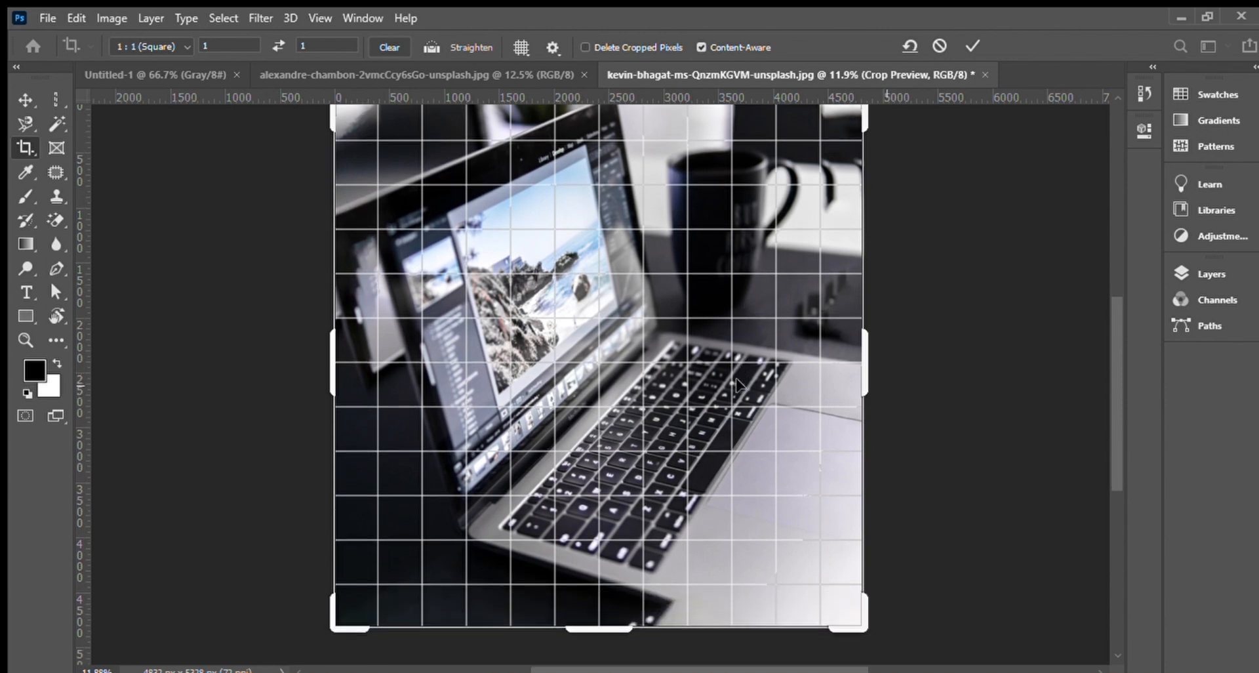
click(973, 46)
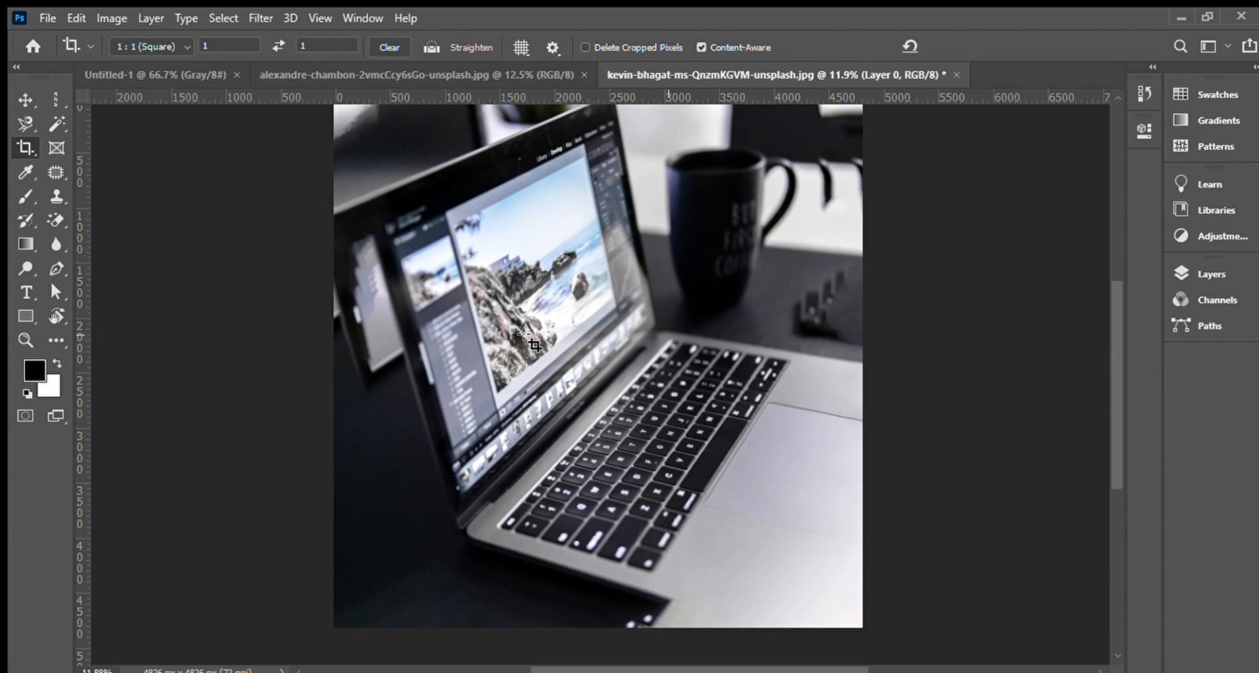
key(ctrl)
key(ctrl+plus)
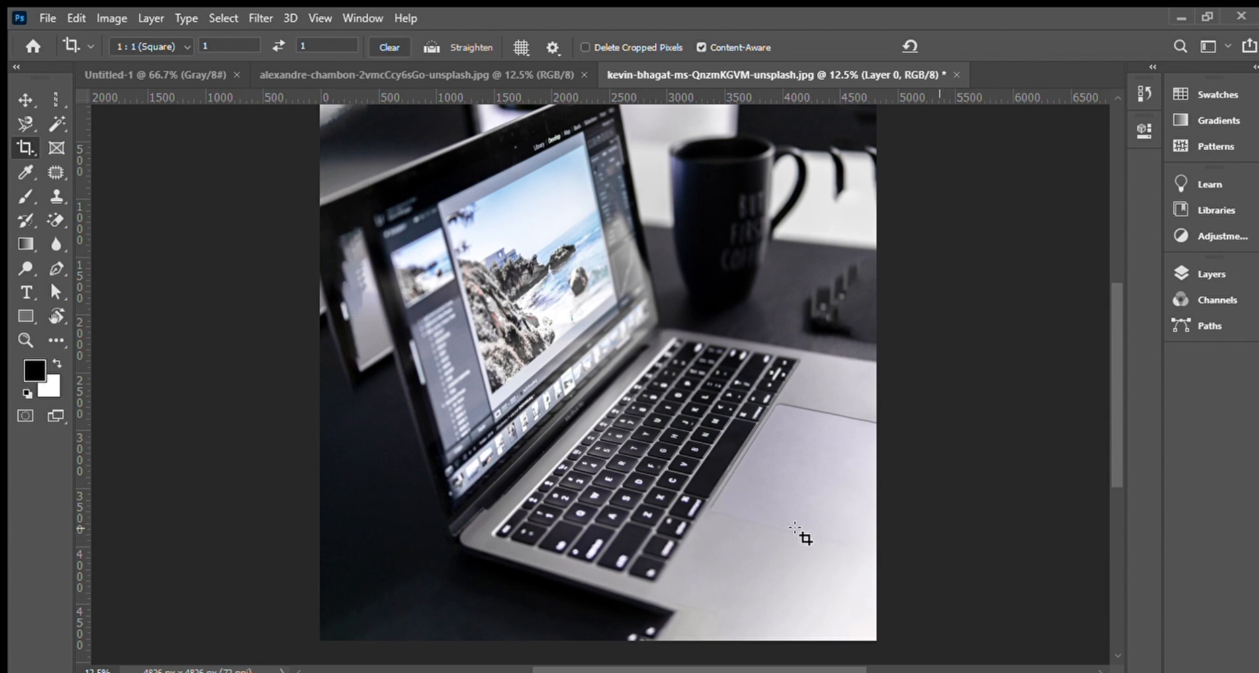
key(ctrl+minus)
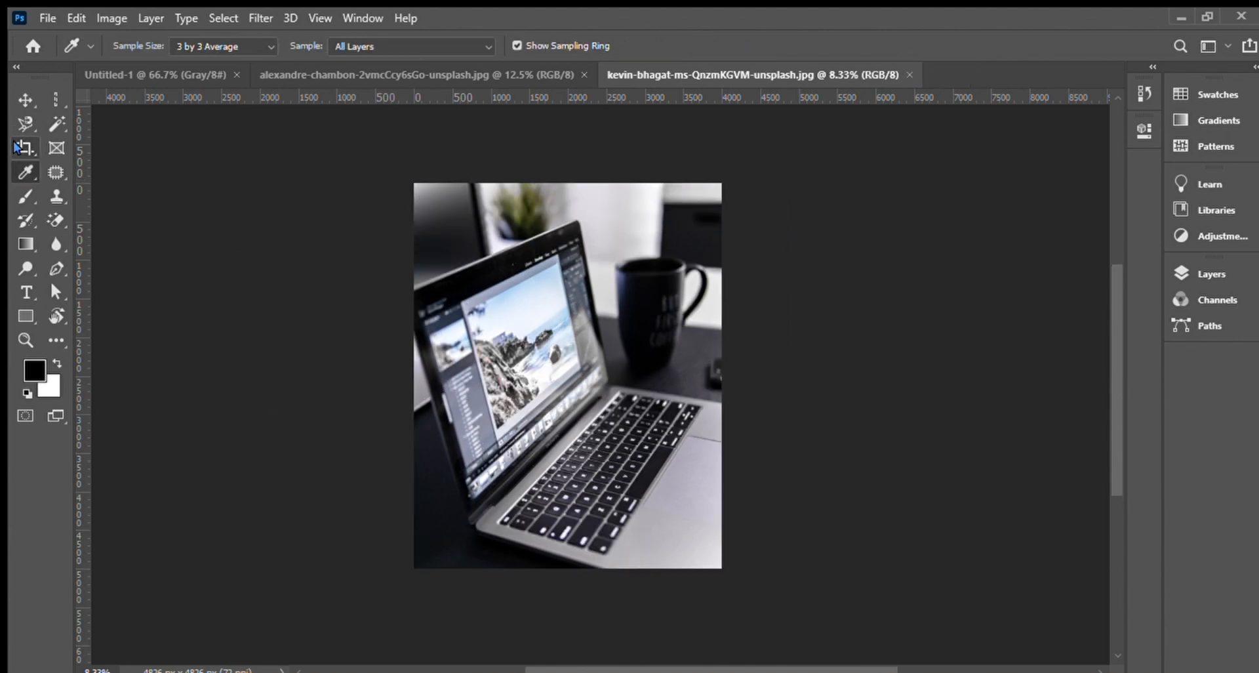
Crop the laptop's screen with the Perspective Crop tool by placing corner points on its four corners.
click(26, 148)
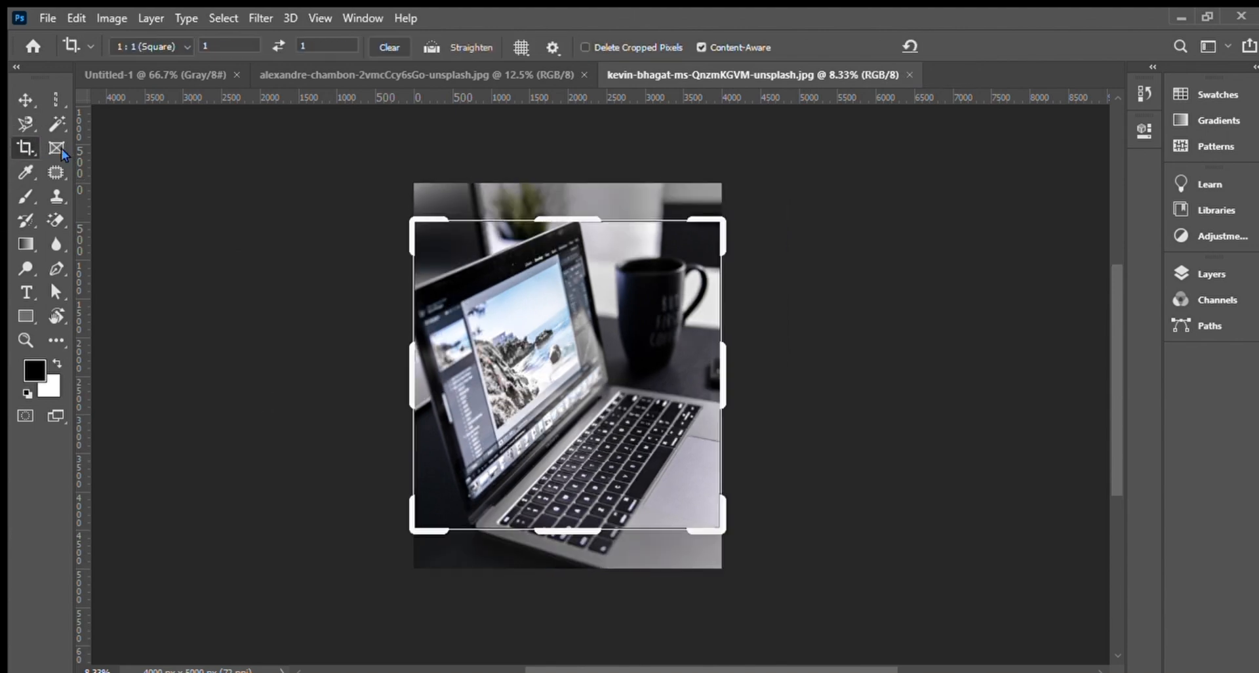
key(shift+c)
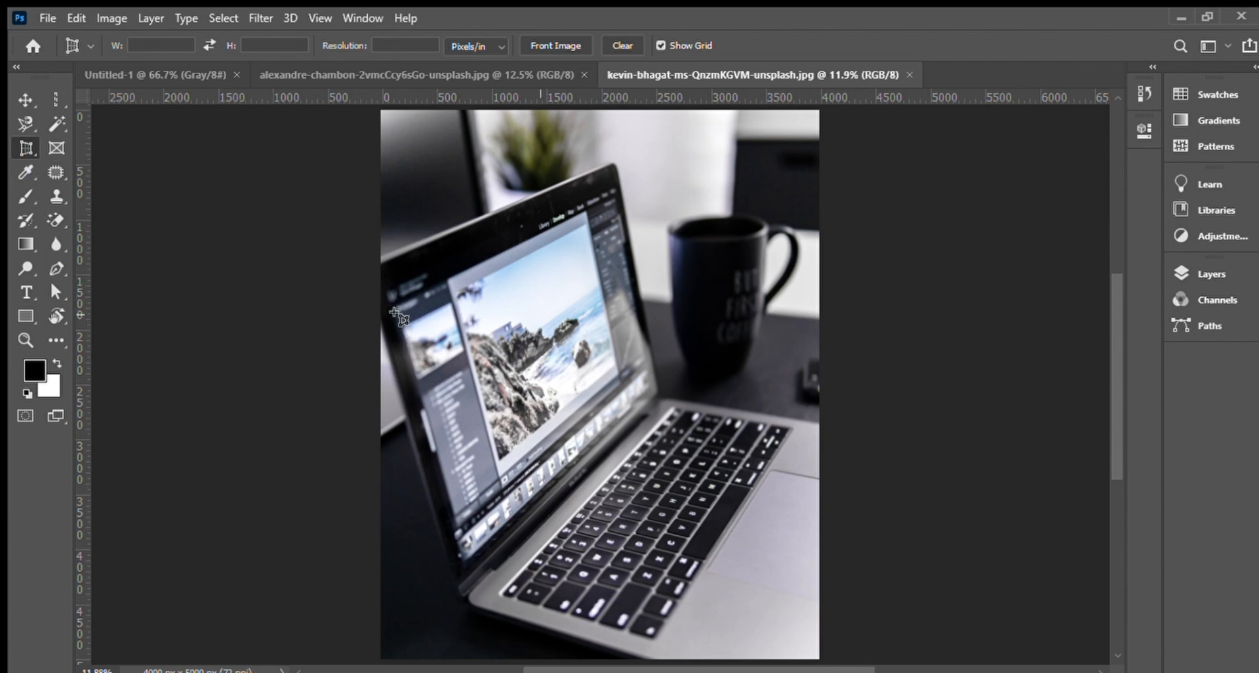
drag(382, 298, 399, 343)
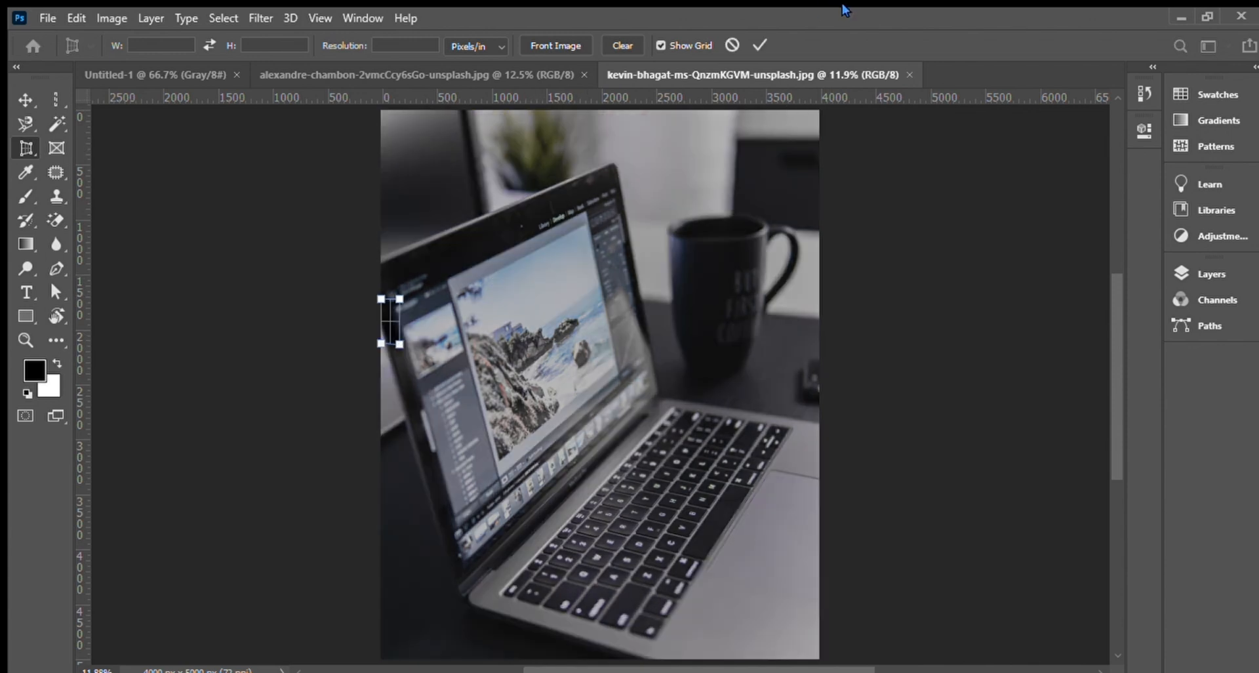
click(756, 45)
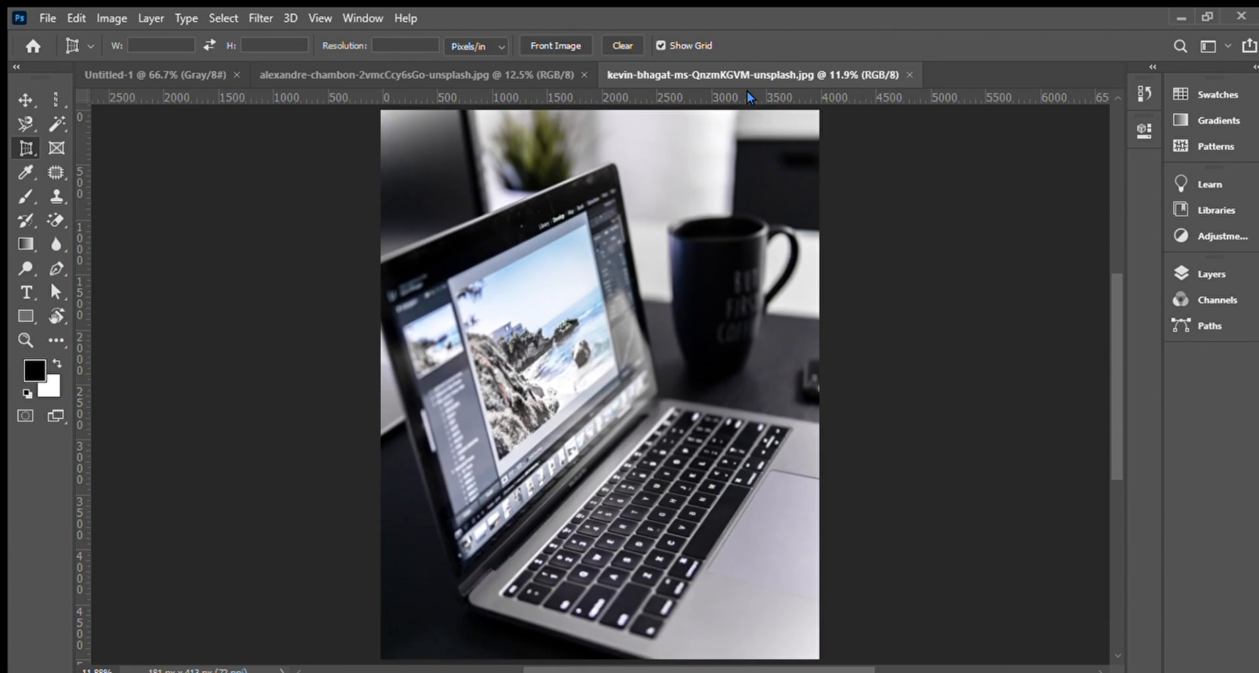
click(394, 307)
click(459, 552)
click(523, 505)
click(653, 385)
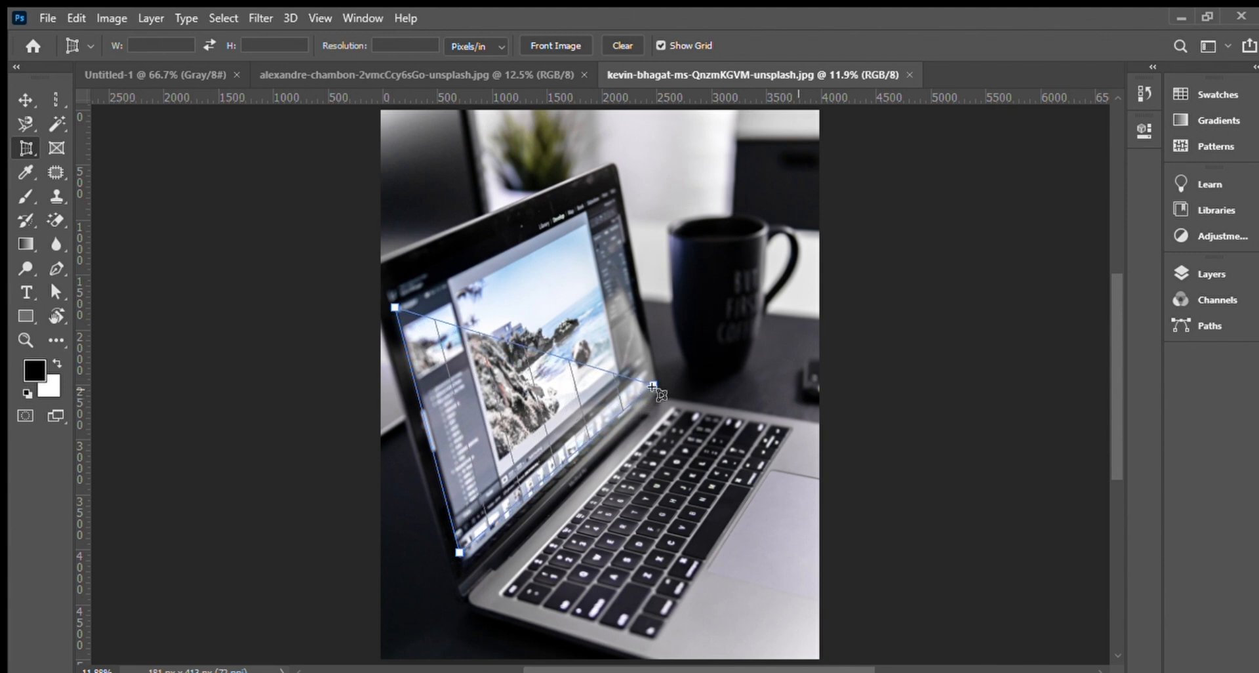
click(614, 195)
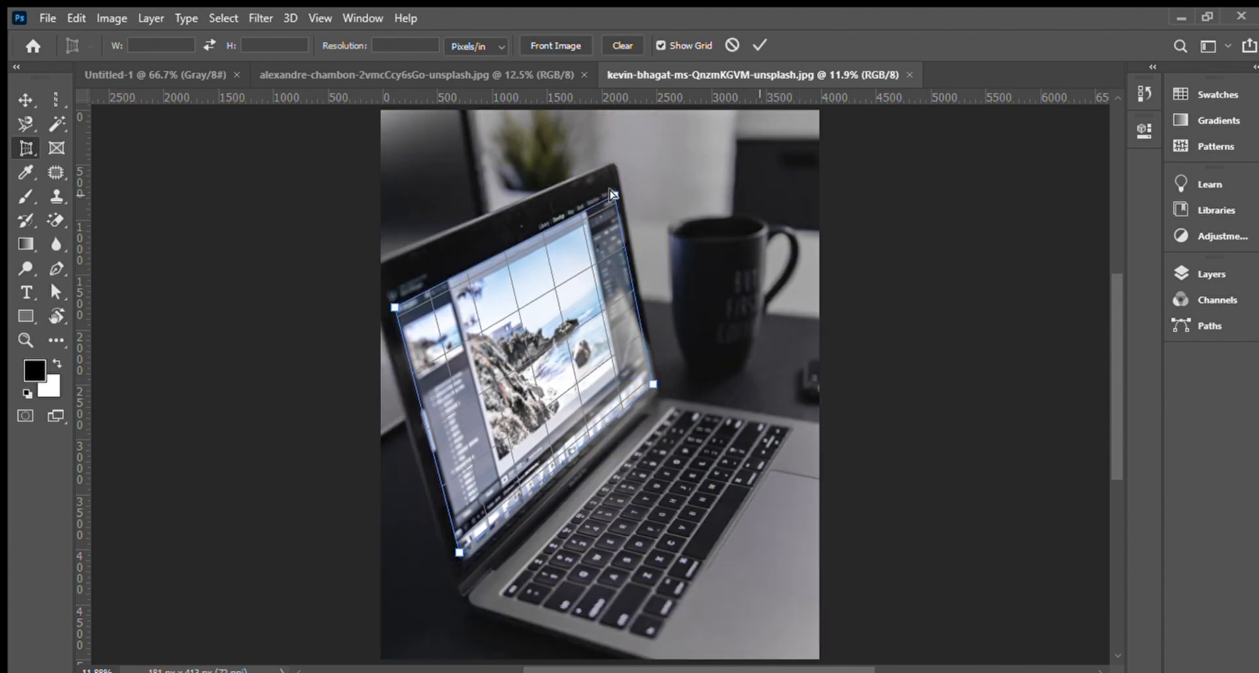
click(758, 44)
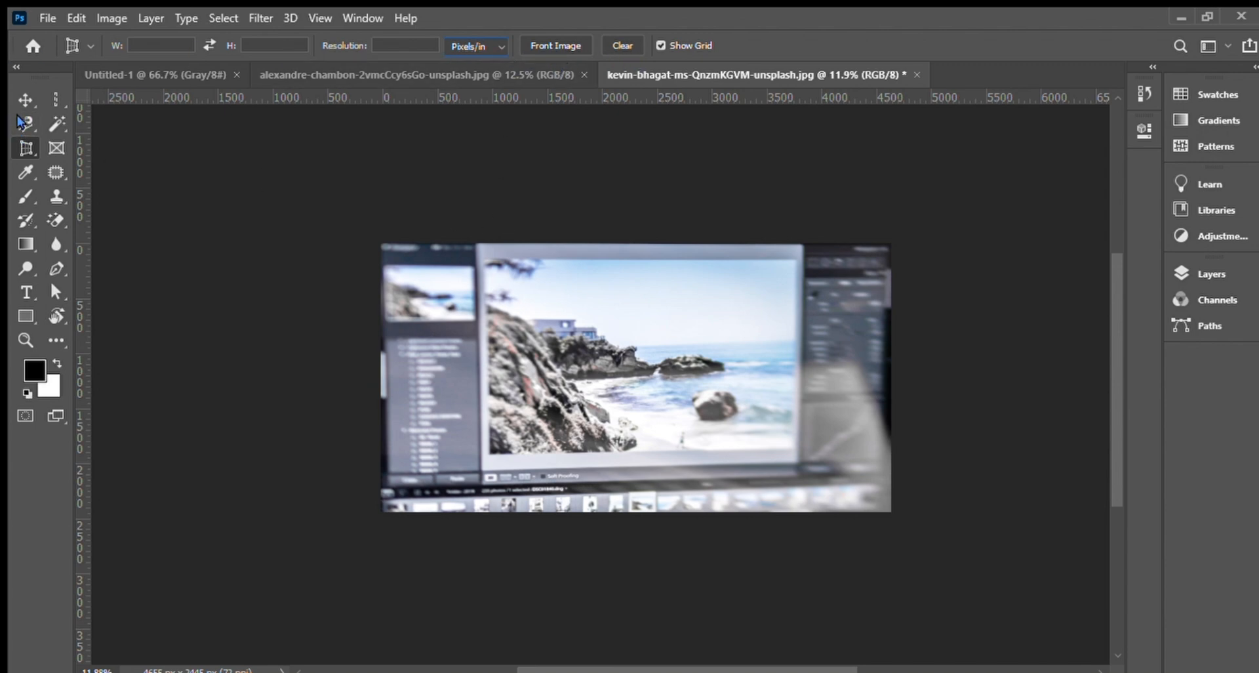
click(26, 99)
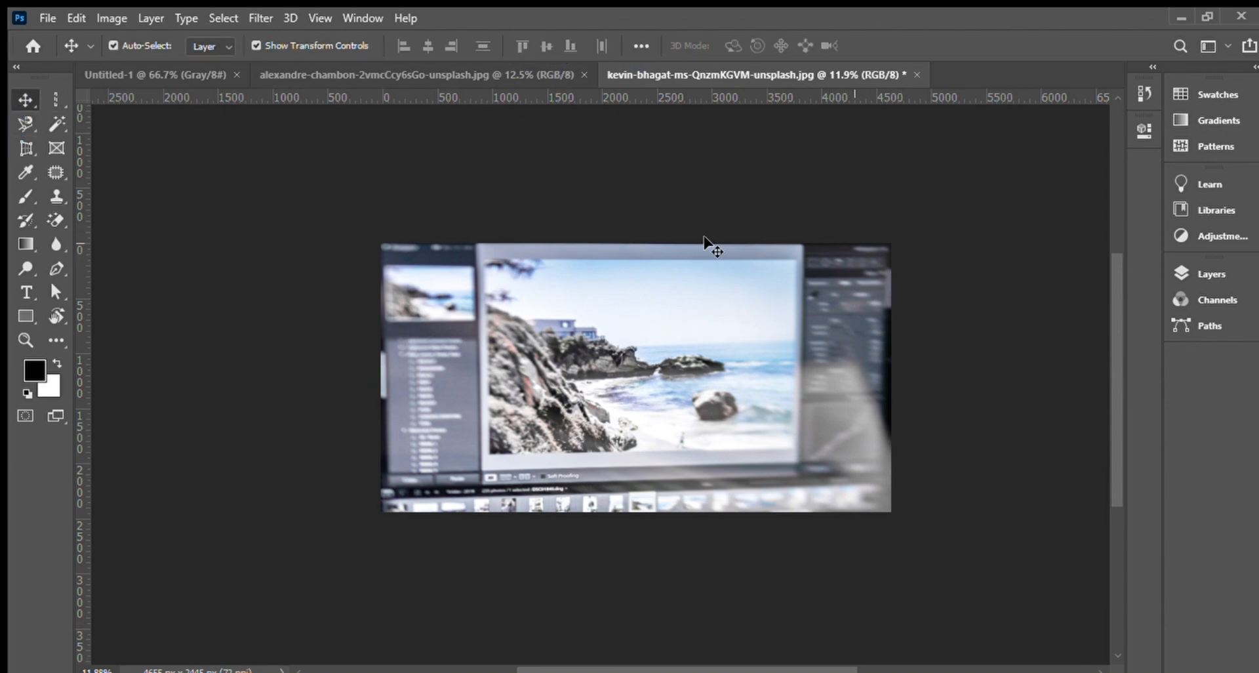